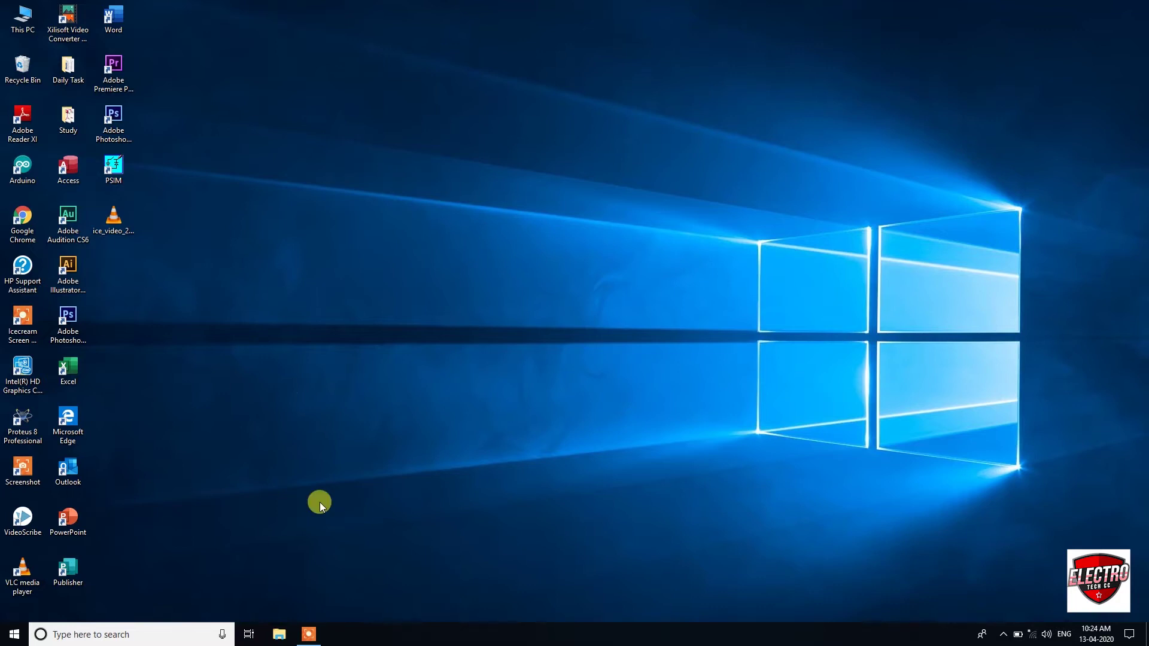
Launch Proteus 8 Professional from the desktop and open a blank sheet in Schematic Capture
{"action": "left_click", "coordinate": [1, 414]}
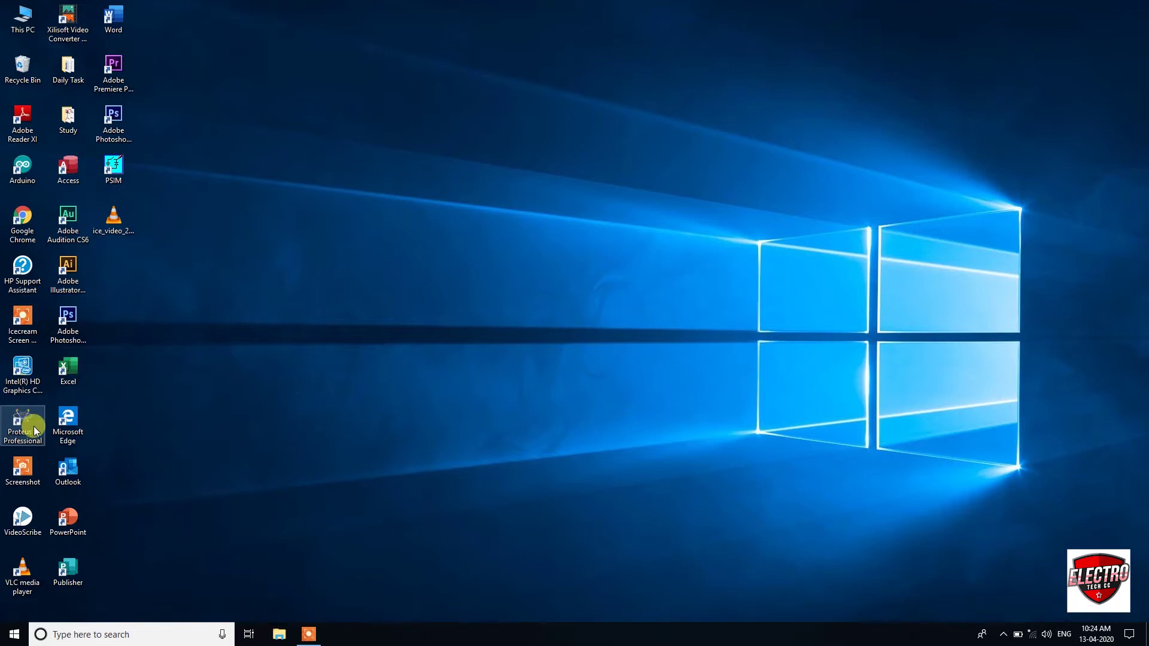
{"action": "left_click", "coordinate": [26, 468]}
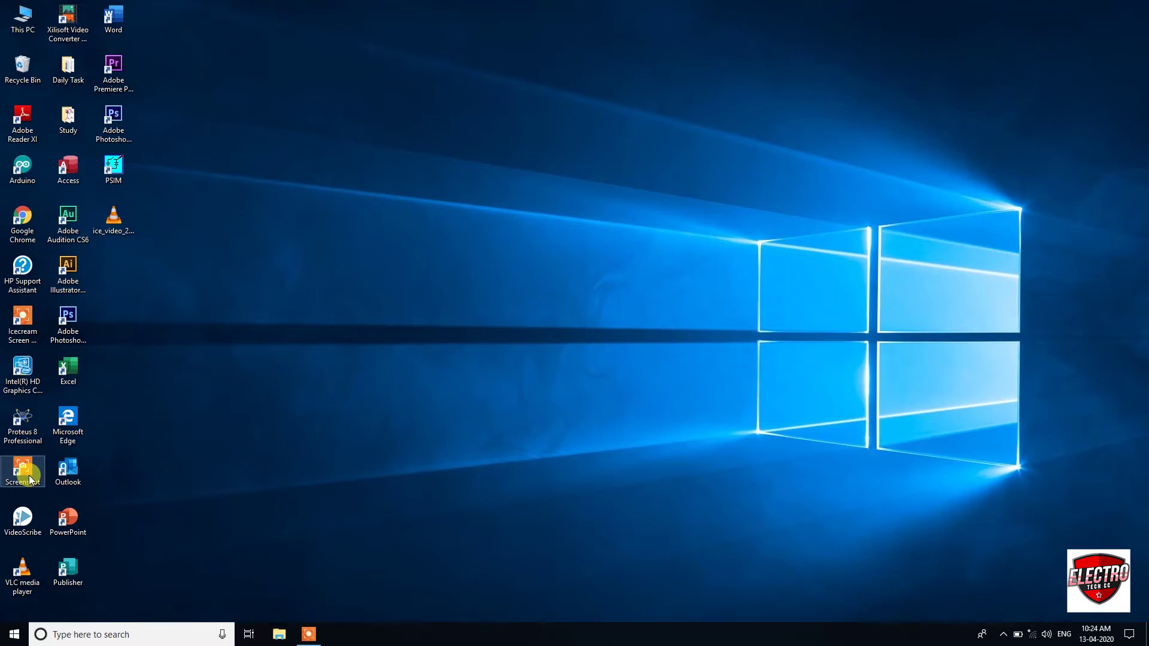
{"action": "double_click", "coordinate": [23, 422]}
{"action": "right_click", "coordinate": [519, 3]}
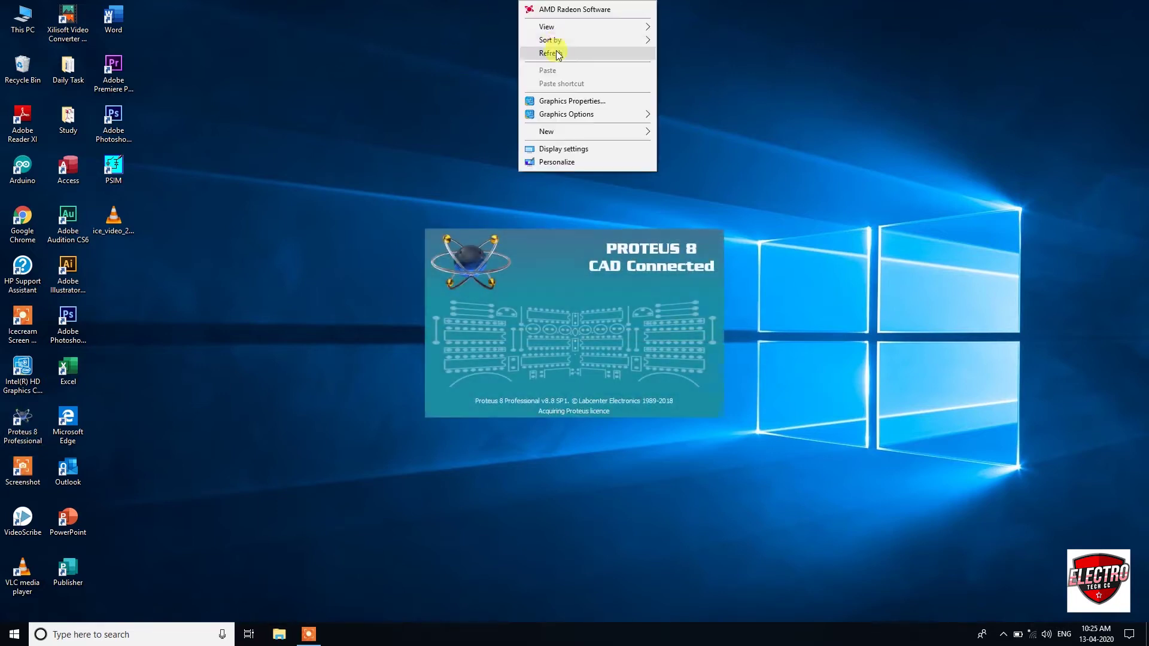
{"action": "left_click", "coordinate": [556, 53]}
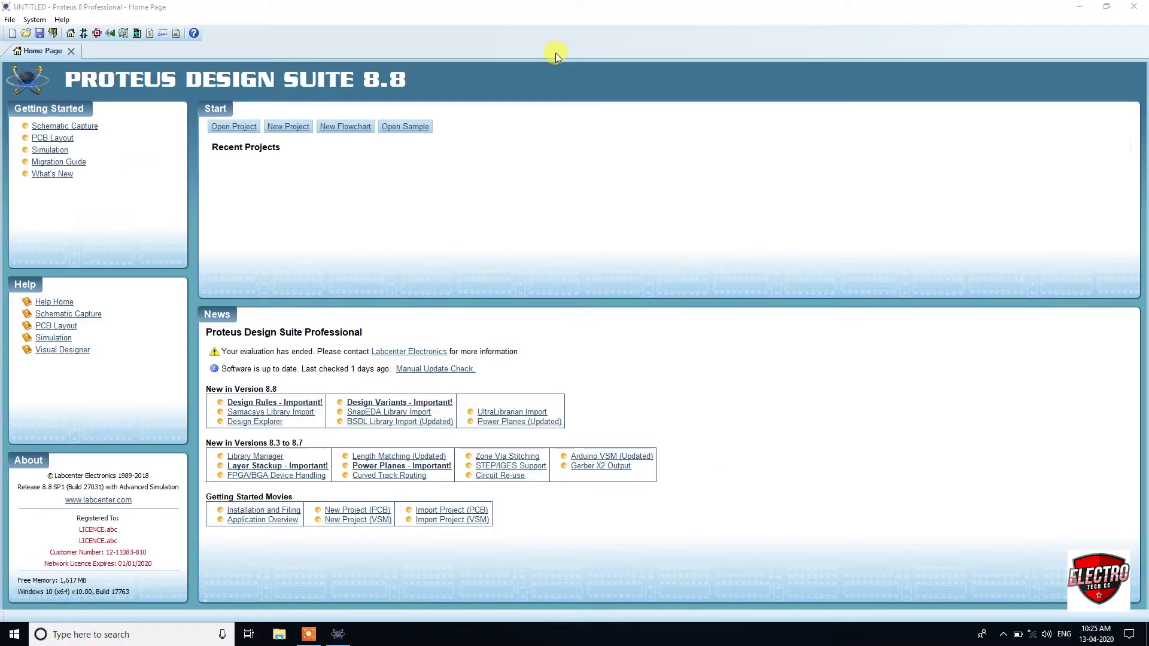
{"action": "left_click", "coordinate": [83, 35]}
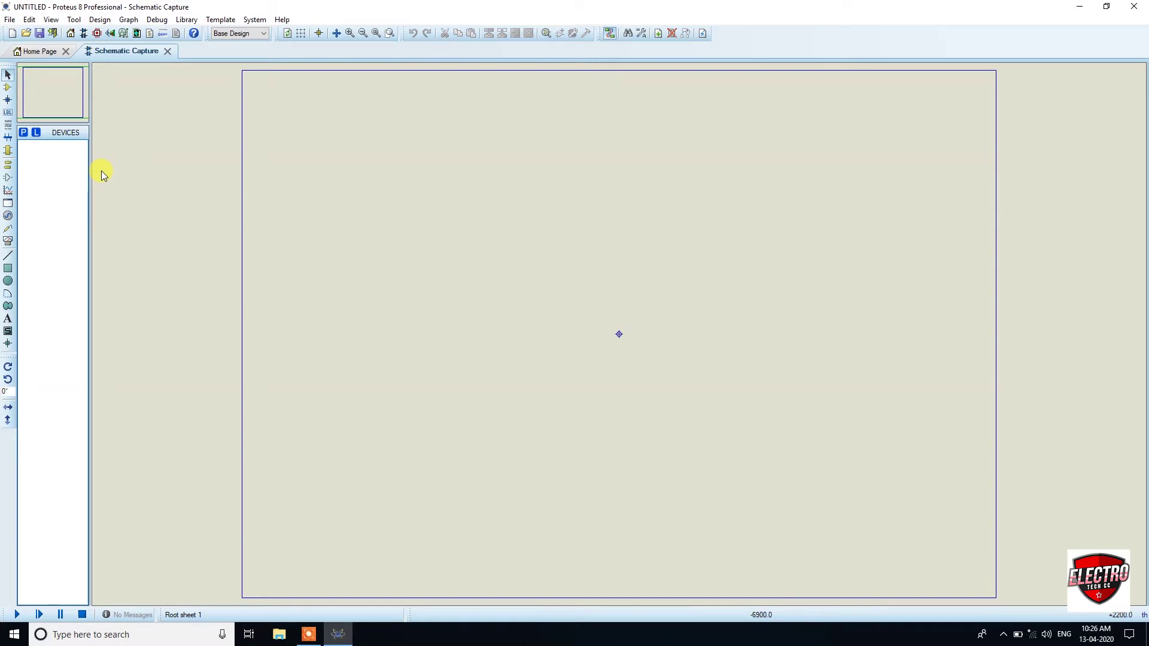
Search the component library for "vsin" and add the VSINE sine wave AC voltage source to the device list
{"action": "left_click", "coordinate": [24, 134]}
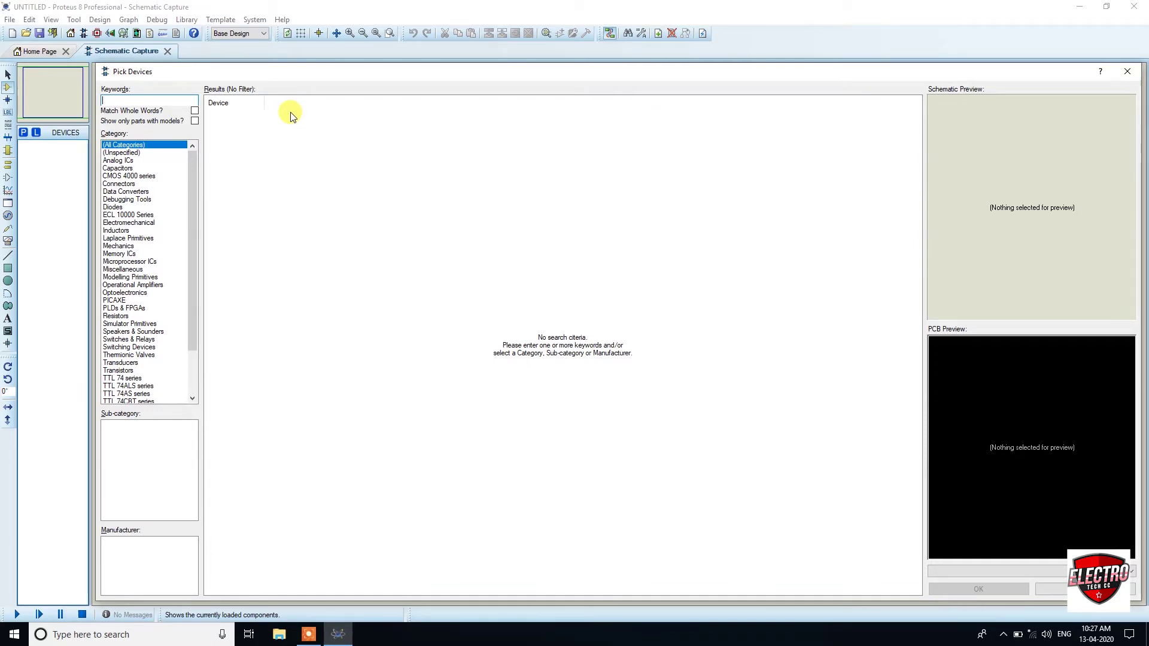
{"action": "type", "text": "vsin"}
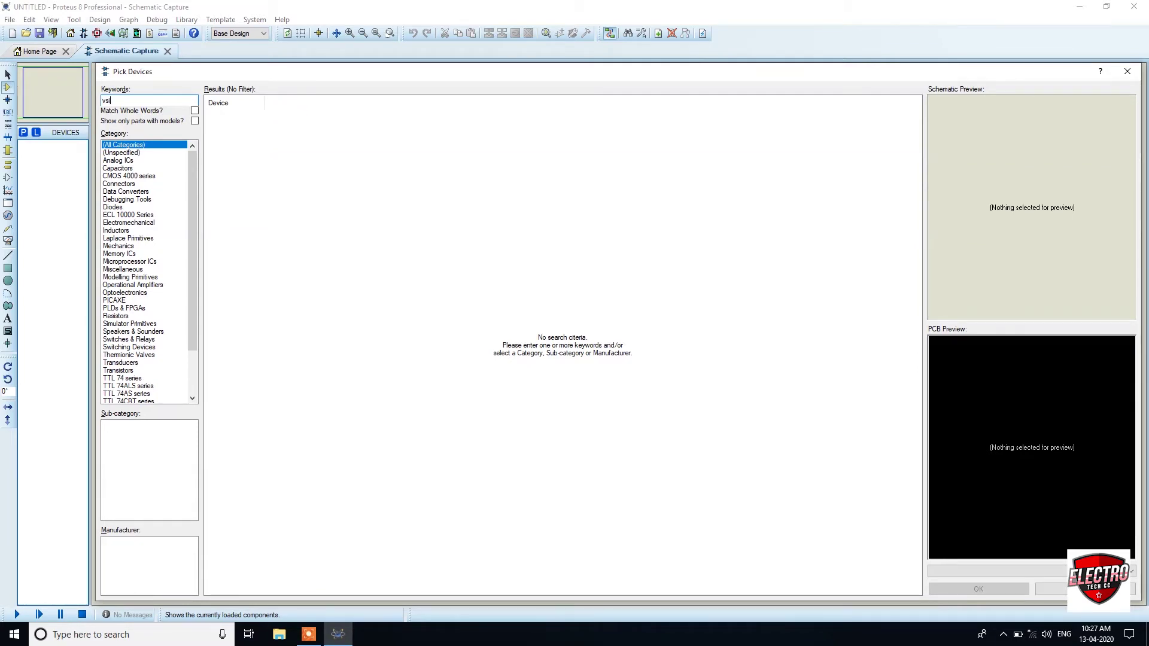
{"action": "left_click", "coordinate": [250, 115]}
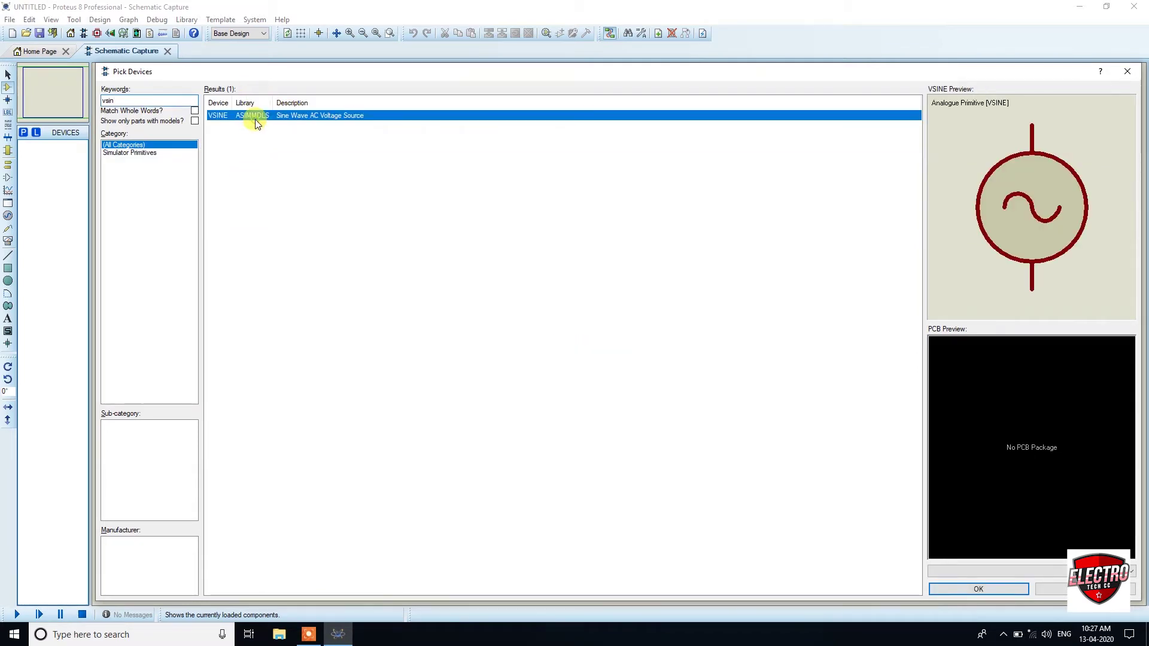
{"action": "double_click", "coordinate": [314, 122]}
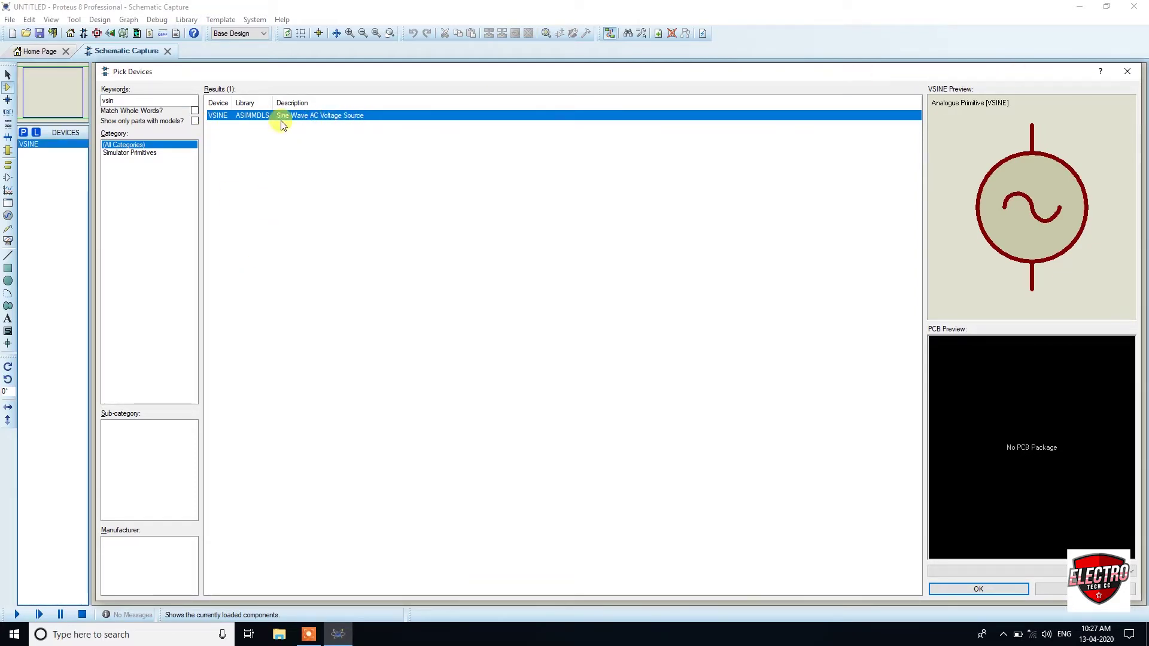
Search the component library for "bridge" and add the 2W005G single-phase bridge rectifier to the device list
{"action": "double_click", "coordinate": [122, 100]}
{"action": "key", "text": "BackSpace"}
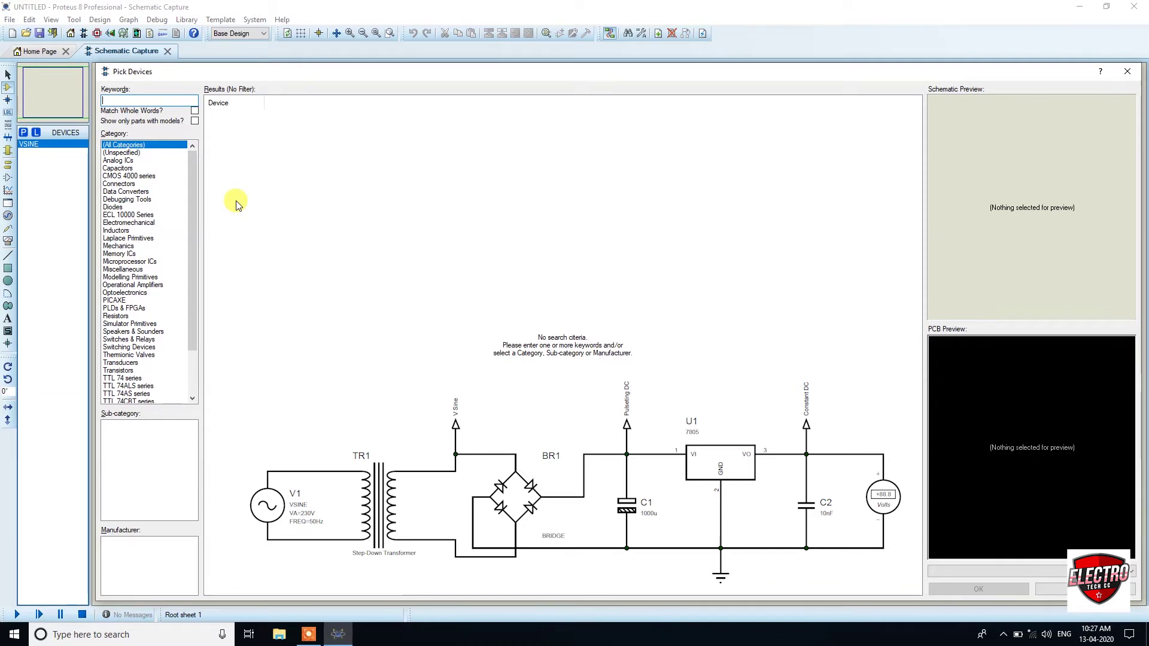
{"action": "type", "text": "brige"}
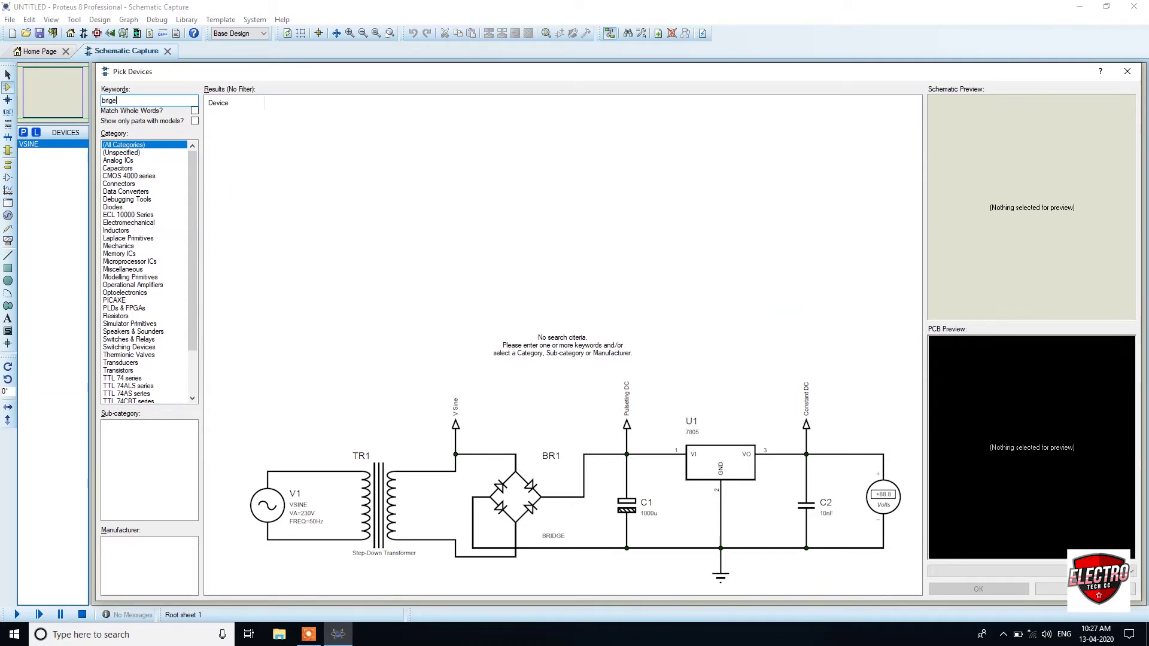
{"action": "key", "text": "BackSpace"}
{"action": "key", "text": "BackSpace"}
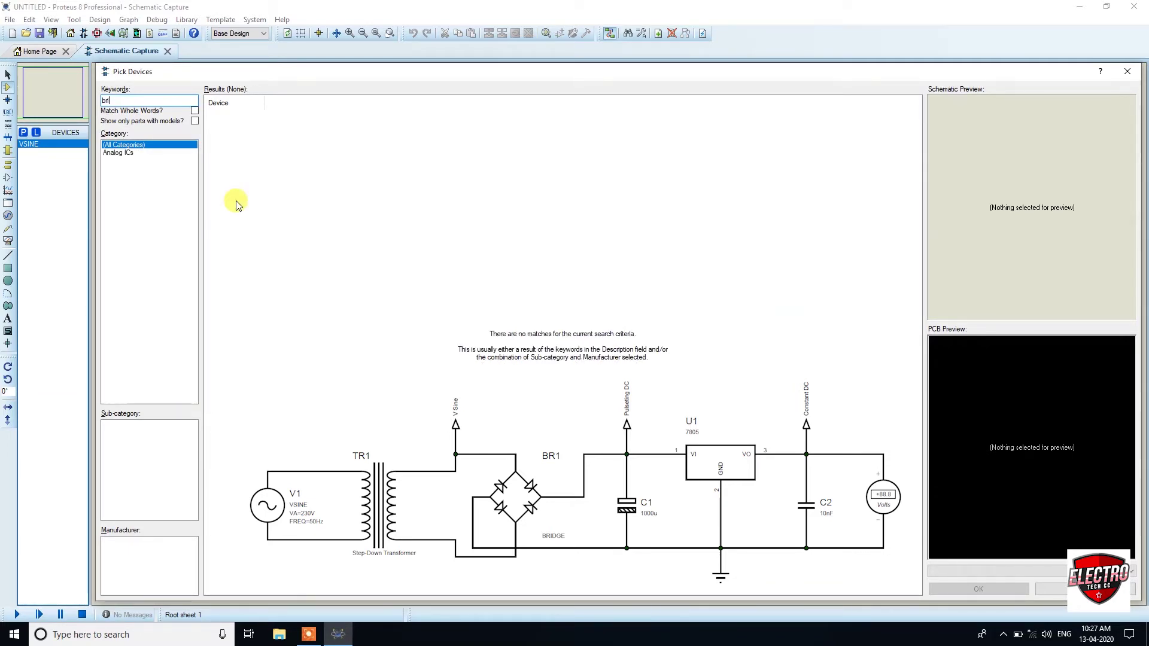
{"action": "type", "text": "dge"}
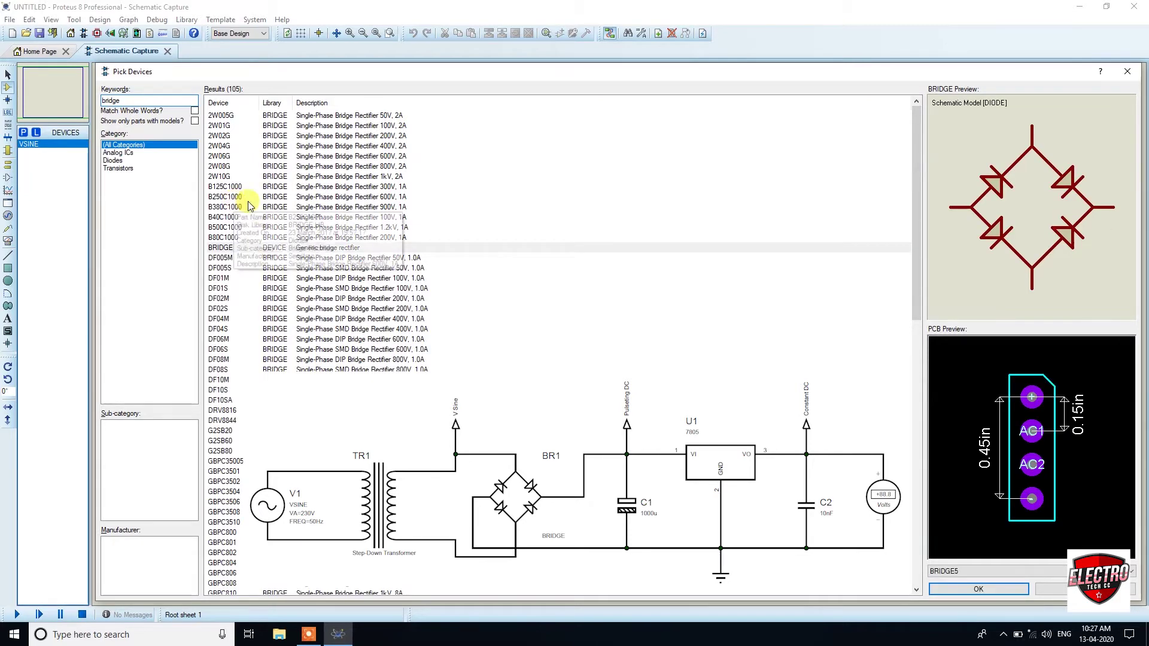
{"action": "double_click", "coordinate": [232, 117]}
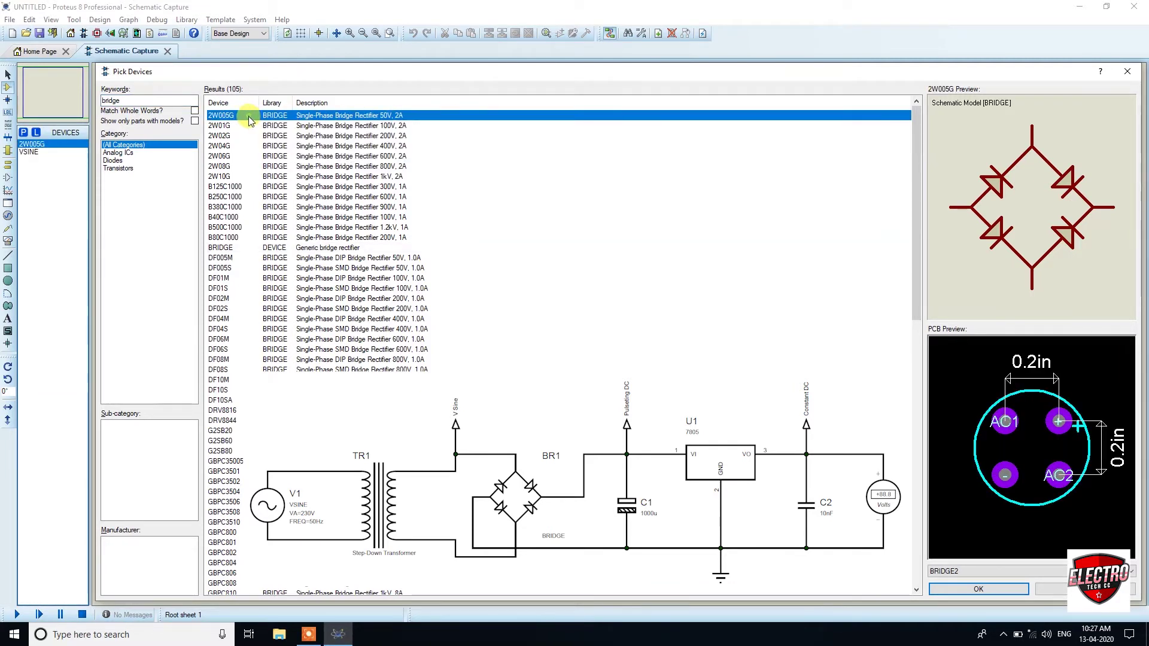
Replace the library search keywords with "elec cap 1000u" to find 1000u electrolytic capacitors
{"action": "double_click", "coordinate": [112, 100]}
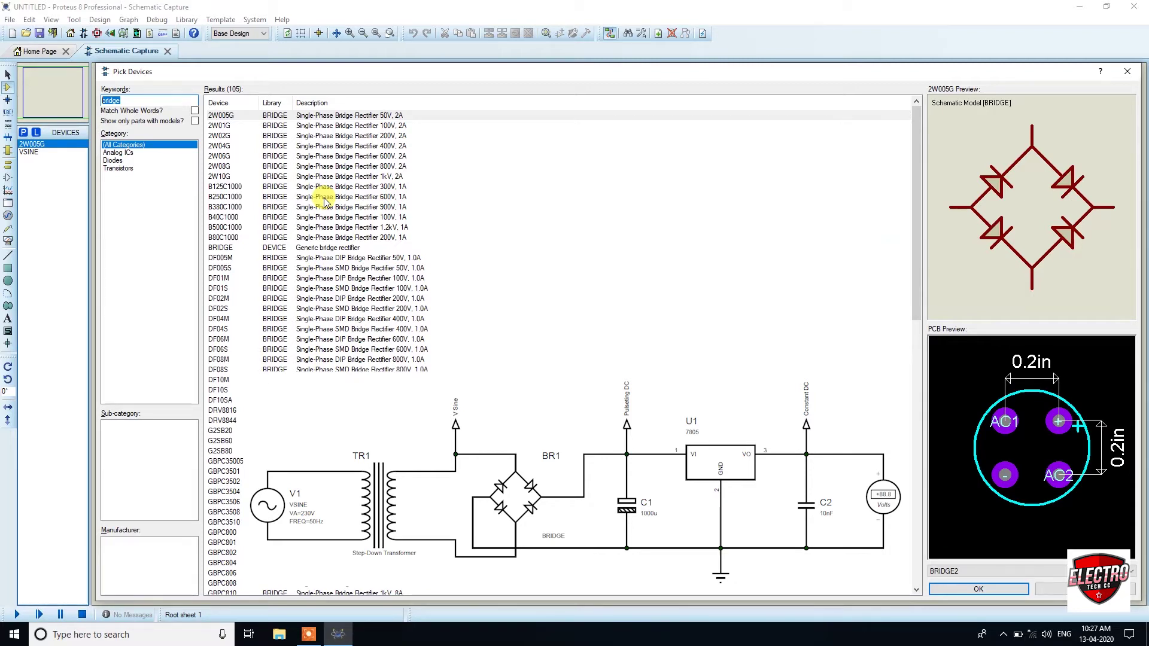
{"action": "key", "text": "BackSpace"}
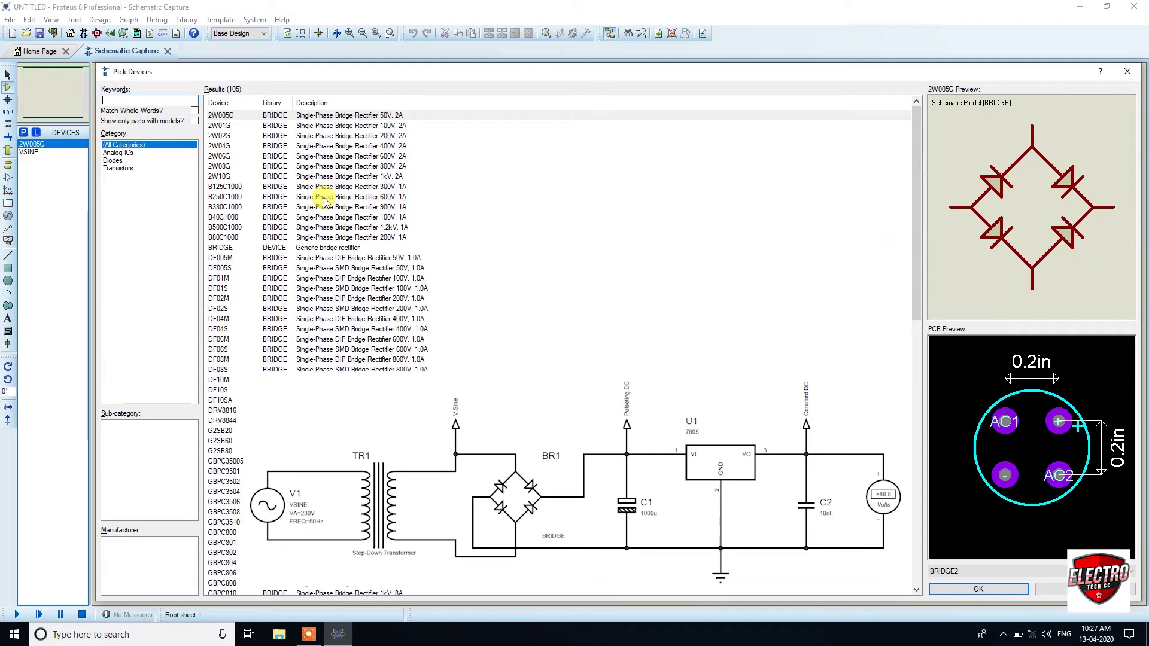
{"action": "type", "text": "cap"}
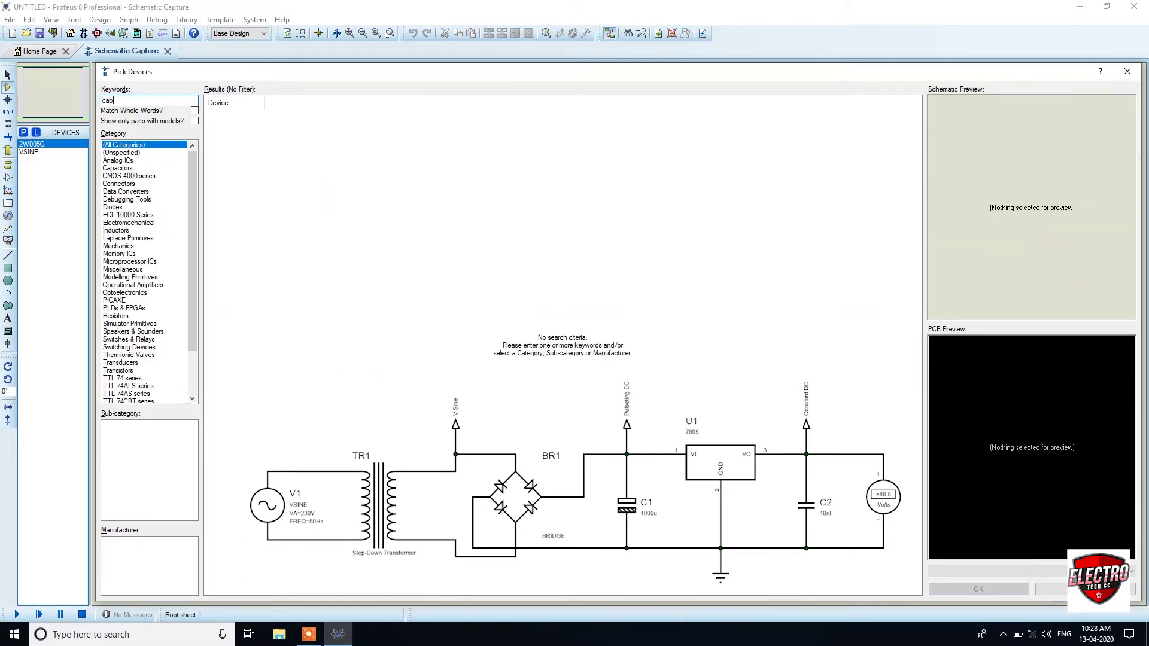
{"action": "key", "text": "BackSpace"}
{"action": "key", "text": "BackSpace"}
{"action": "key", "text": "BackSpace"}
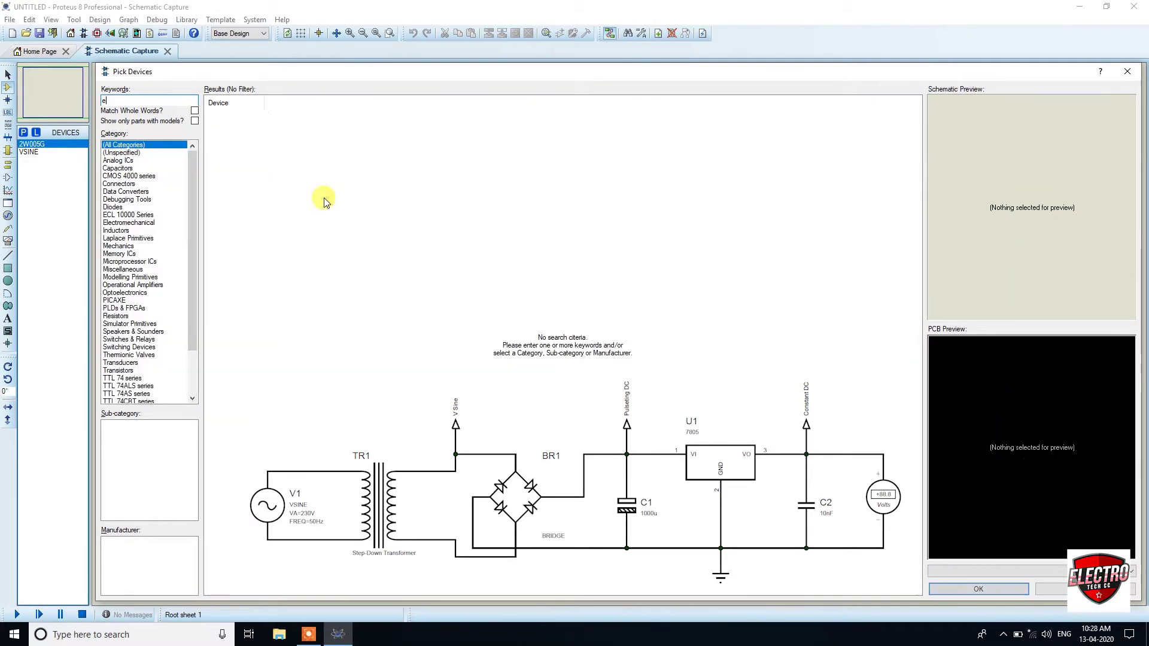
{"action": "type", "text": "elec c"}
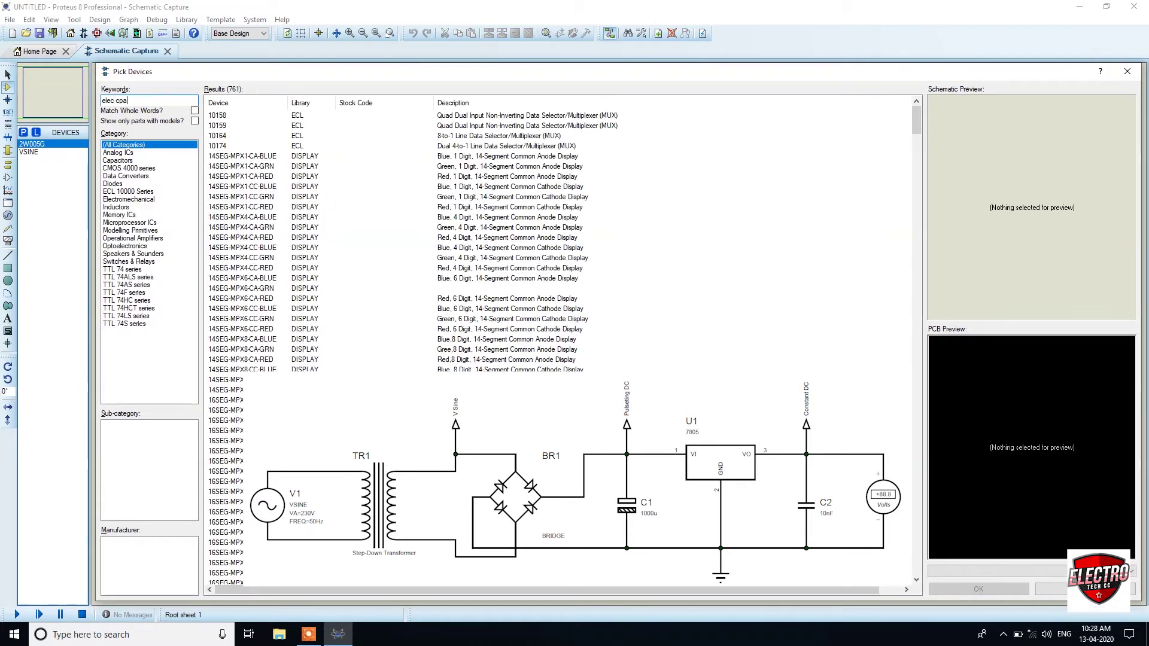
{"action": "type", "text": "ap"}
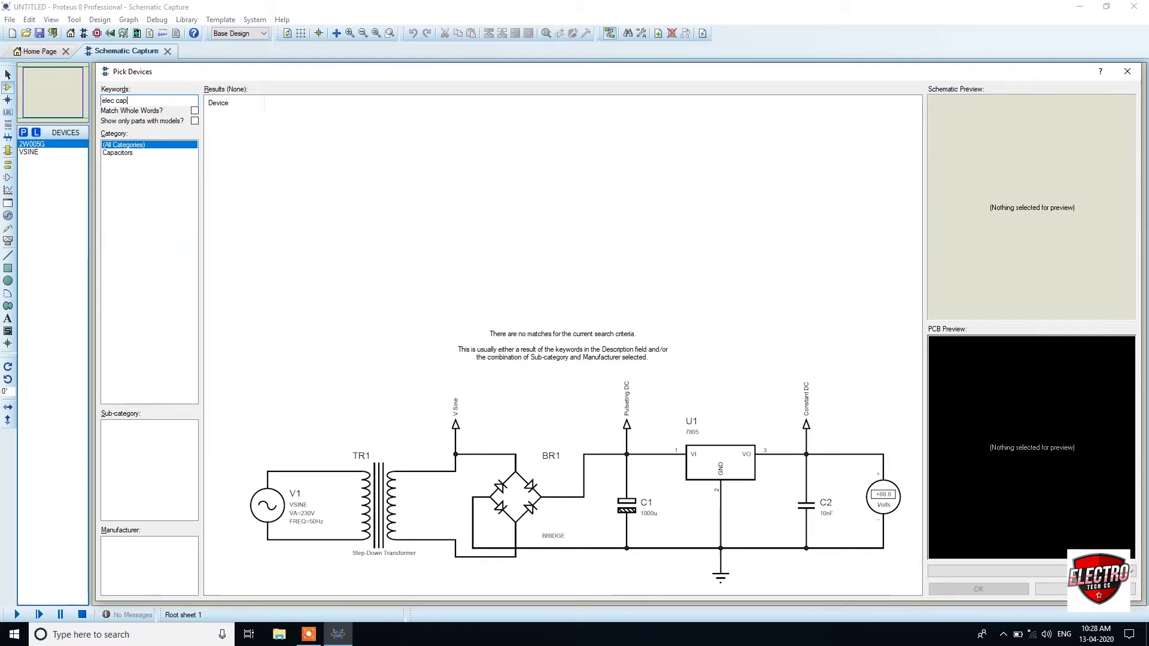
{"action": "type", "text": " 1000u"}
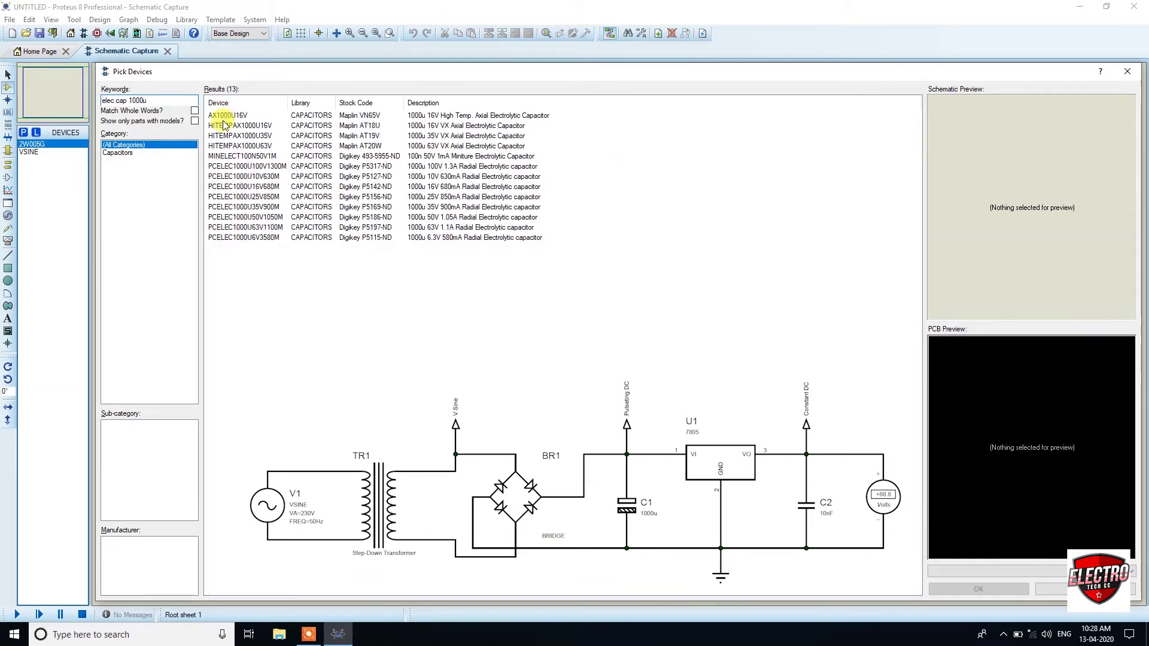
Compare the radial electrolytic capacitors and add the 1000u 16V PCELEC1000U16V680M to the device list
{"action": "left_click", "coordinate": [230, 206]}
{"action": "left_click", "coordinate": [243, 188]}
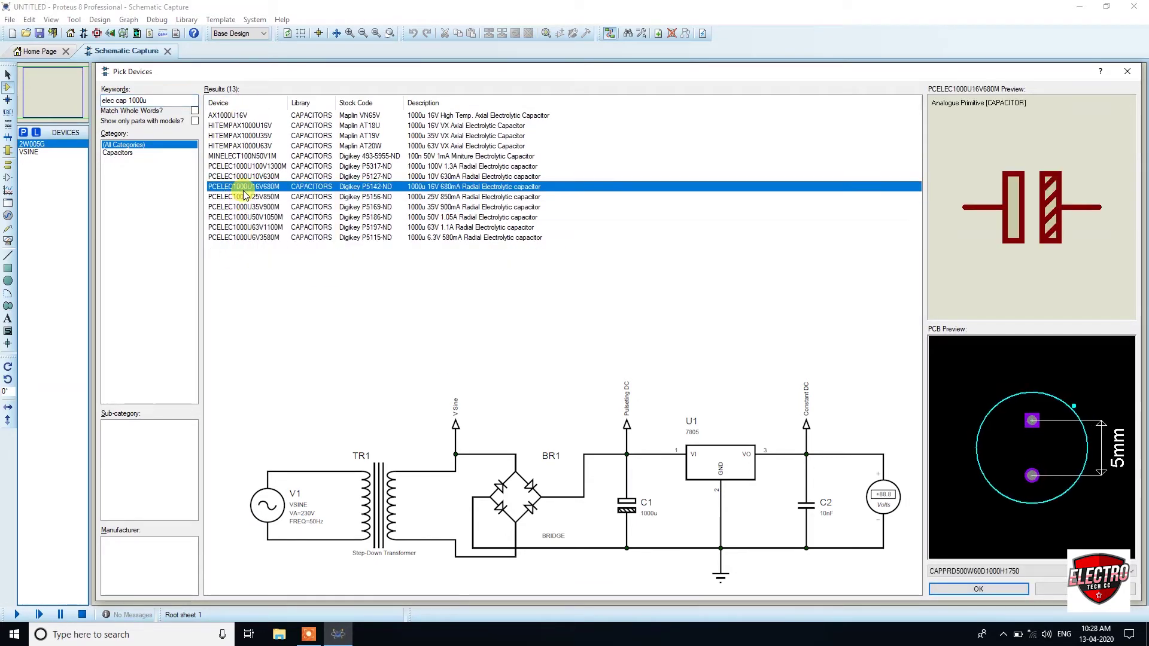
{"action": "left_click", "coordinate": [264, 167]}
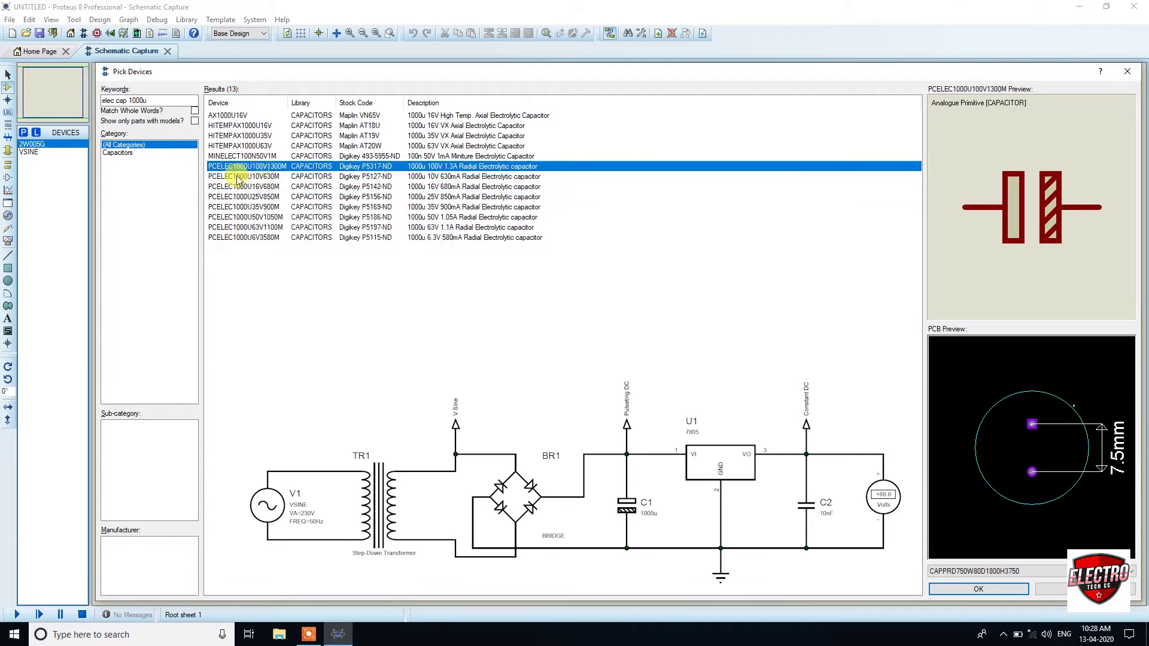
{"action": "left_click", "coordinate": [261, 177]}
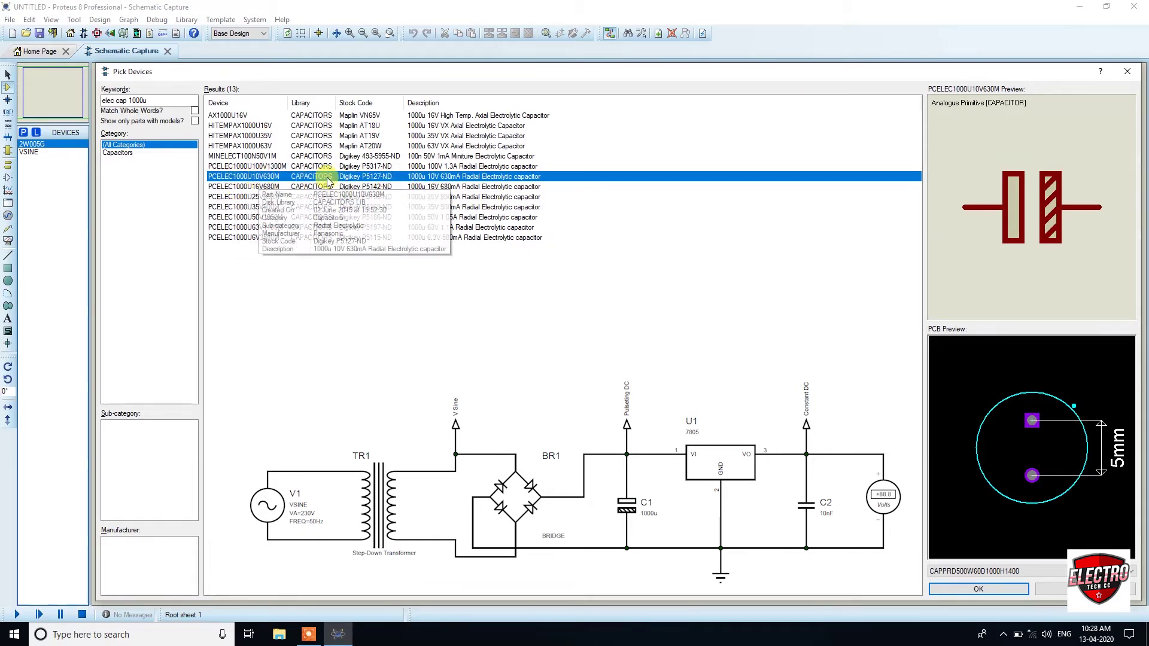
{"action": "left_click", "coordinate": [425, 188]}
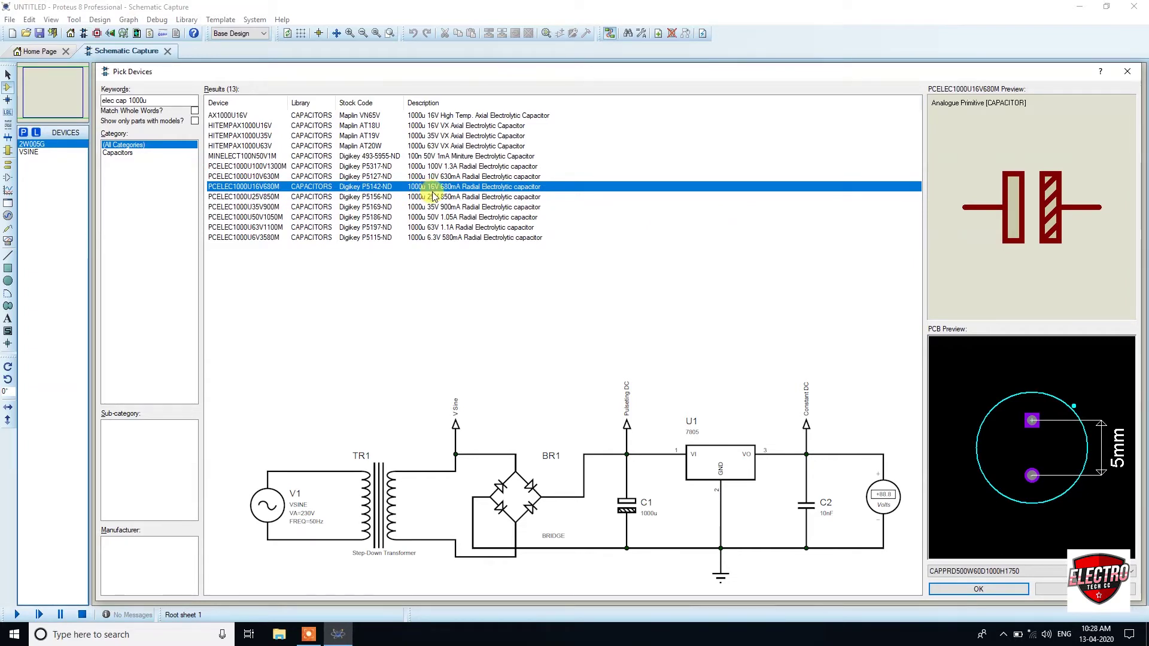
{"action": "double_click", "coordinate": [244, 189]}
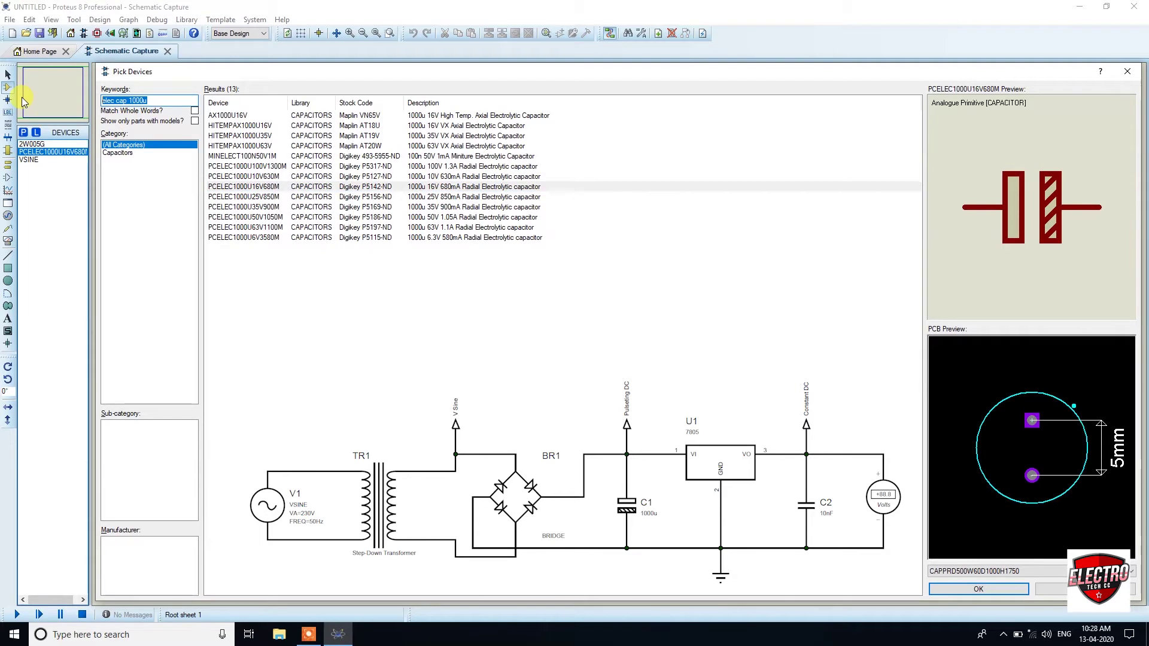
Search the component library for "7812" and add the 7812 12V 1A positive voltage regulator to the device list
{"action": "key", "text": "BackSpace"}
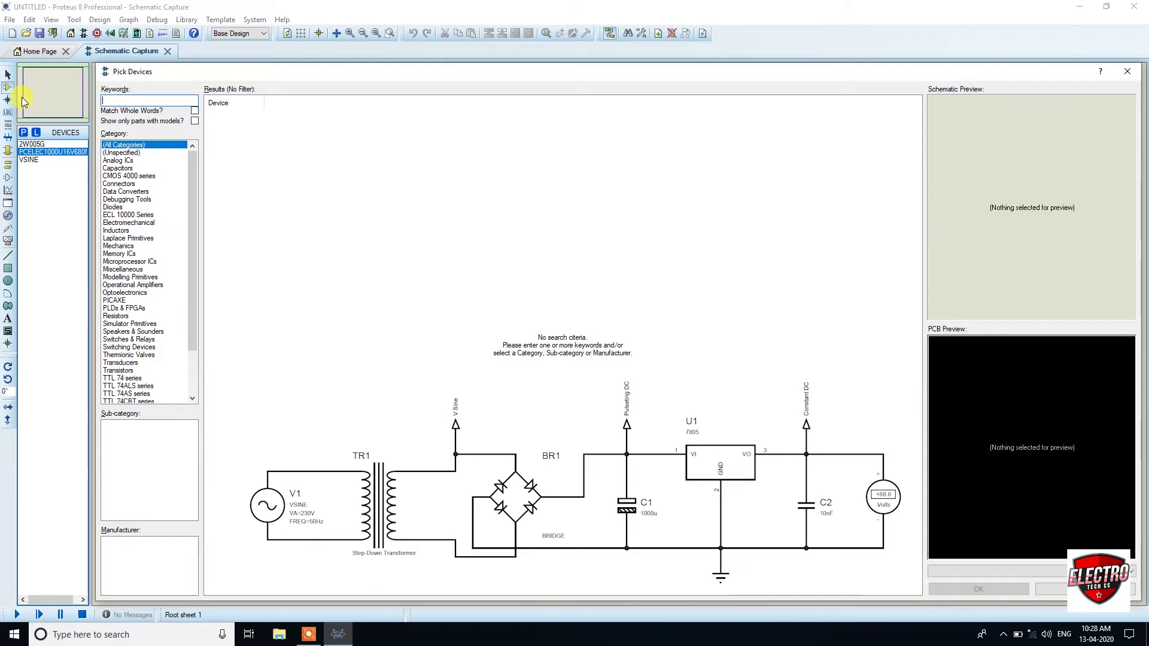
{"action": "type", "text": "7812"}
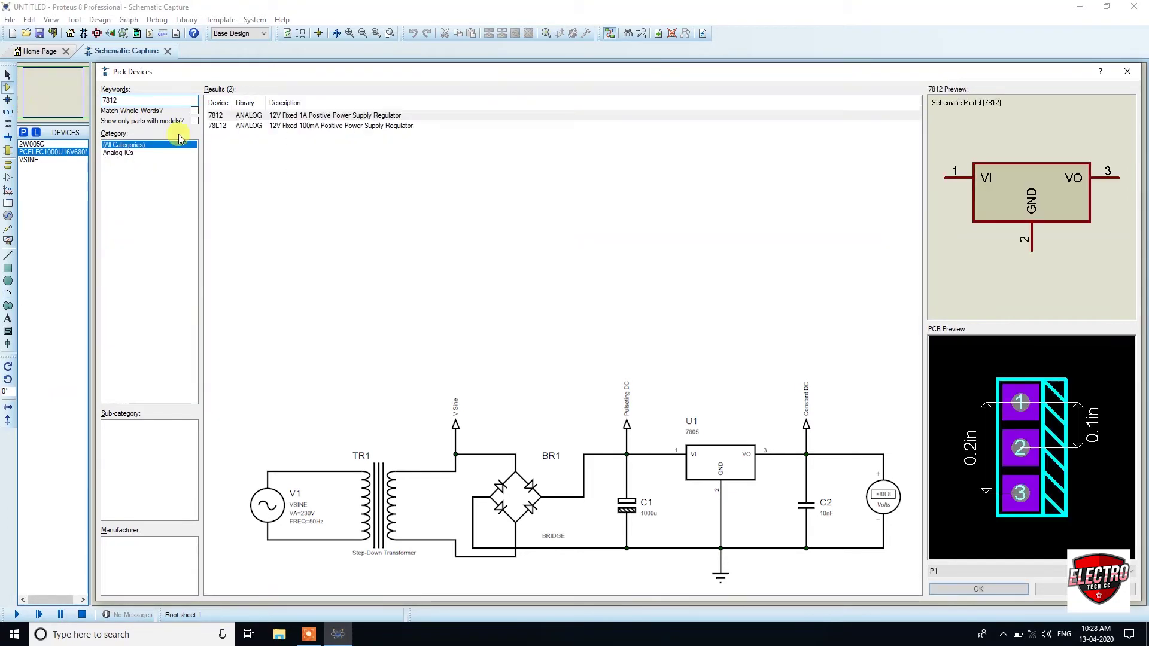
{"action": "left_click", "coordinate": [219, 116]}
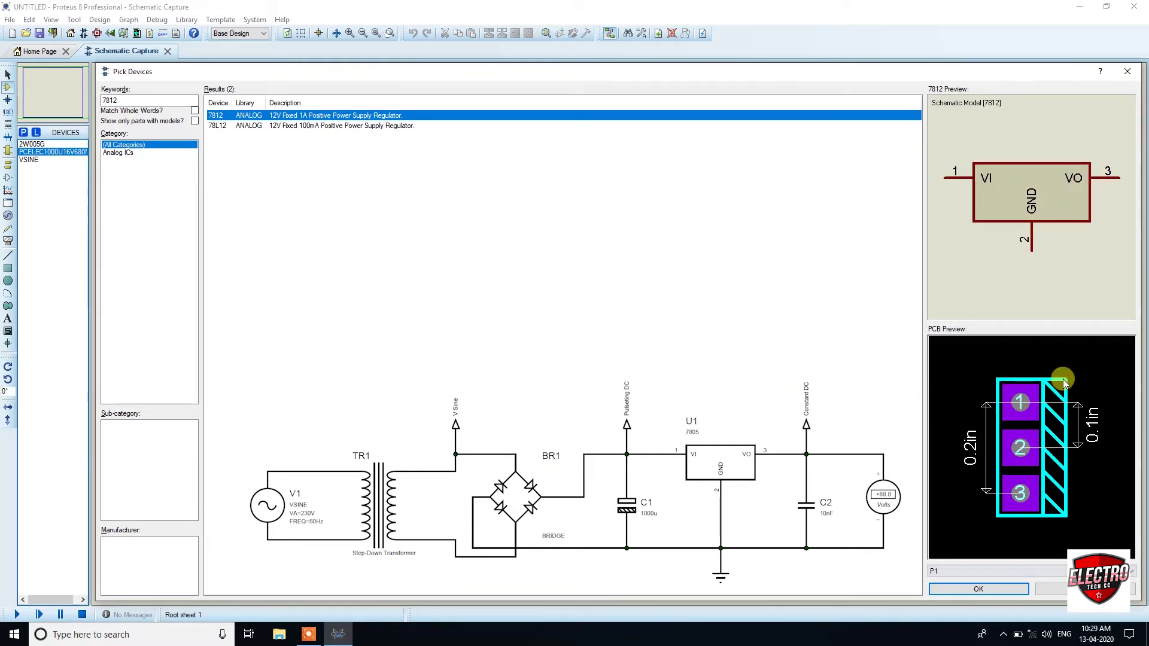
{"action": "double_click", "coordinate": [215, 114]}
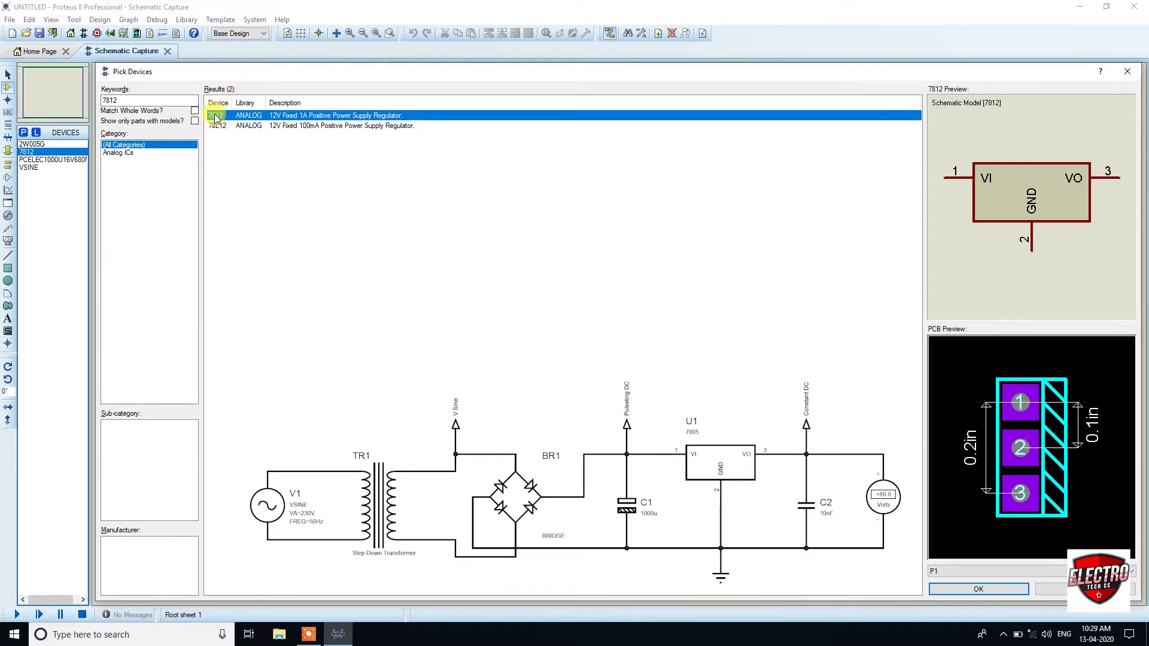
Add the LED-YELLOW animated LED and the generic RES resistor to the device list, using the searches "led yel" and "res"
{"action": "left_click", "coordinate": [114, 91]}
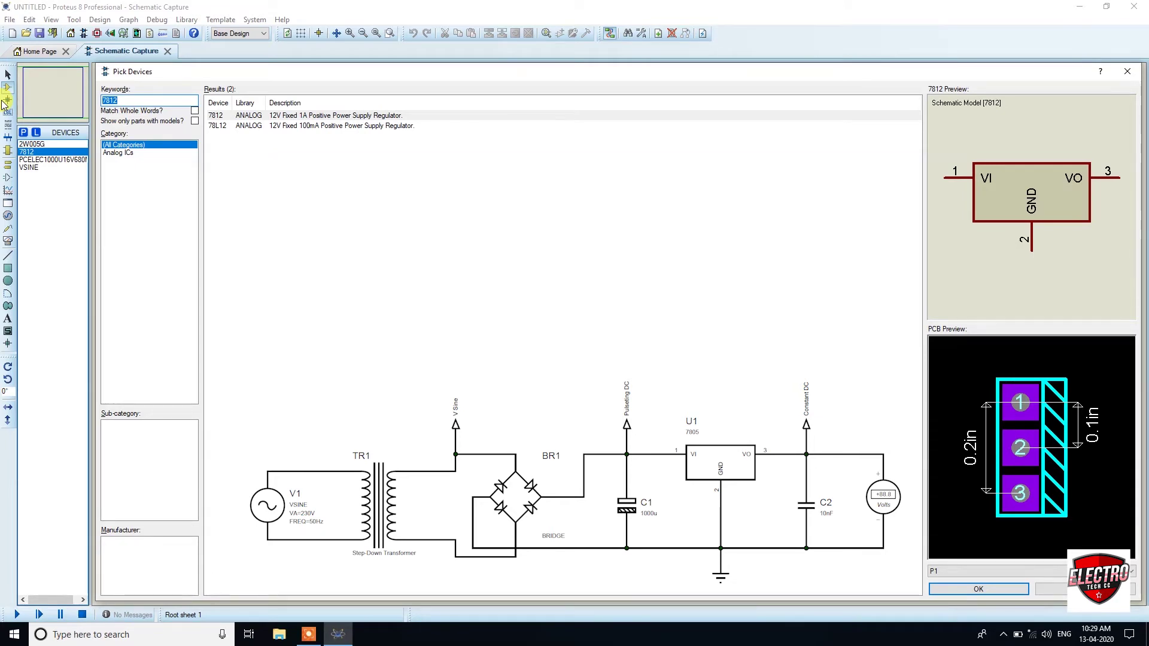
{"action": "type", "text": "led yel"}
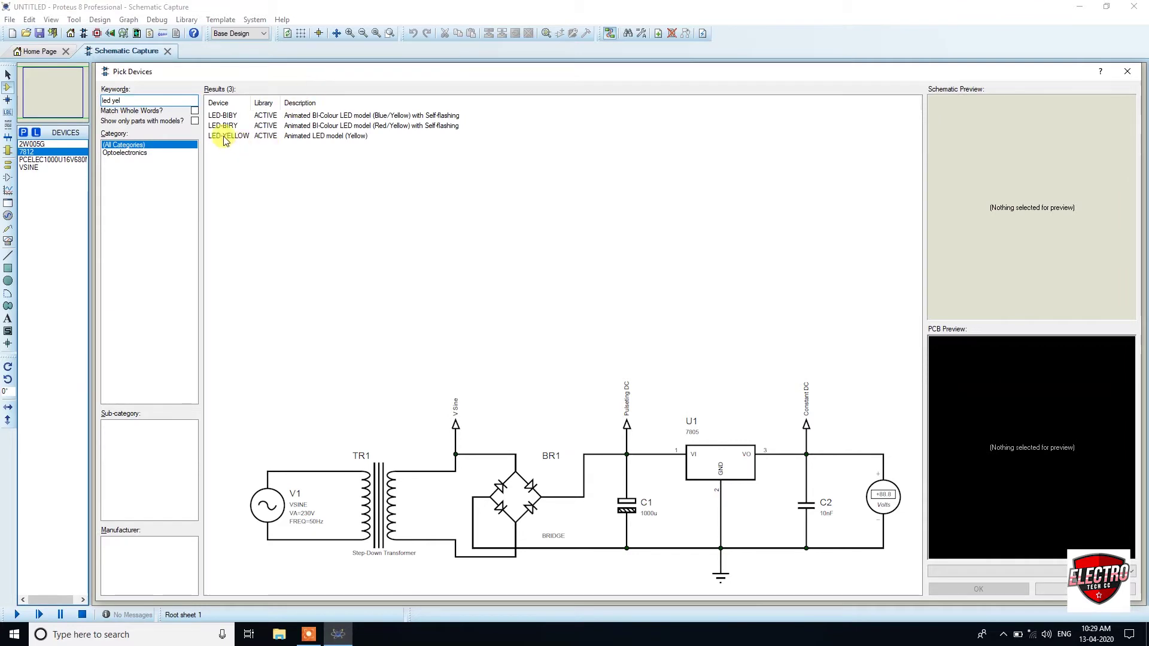
{"action": "double_click", "coordinate": [224, 137]}
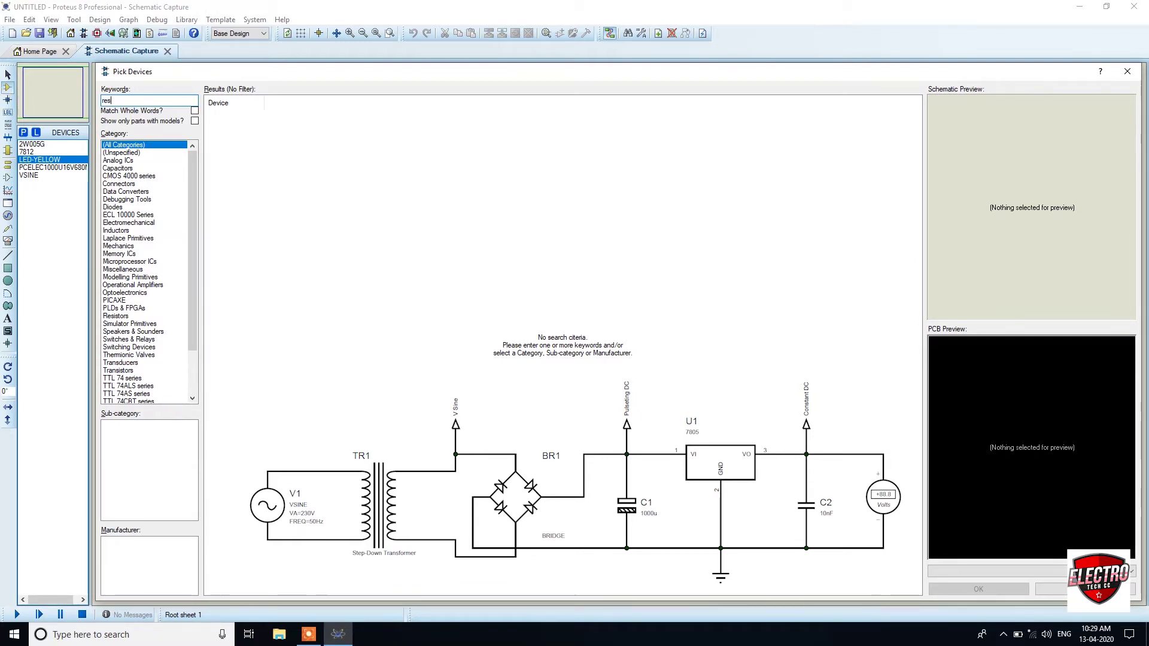
{"action": "type", "text": "s"}
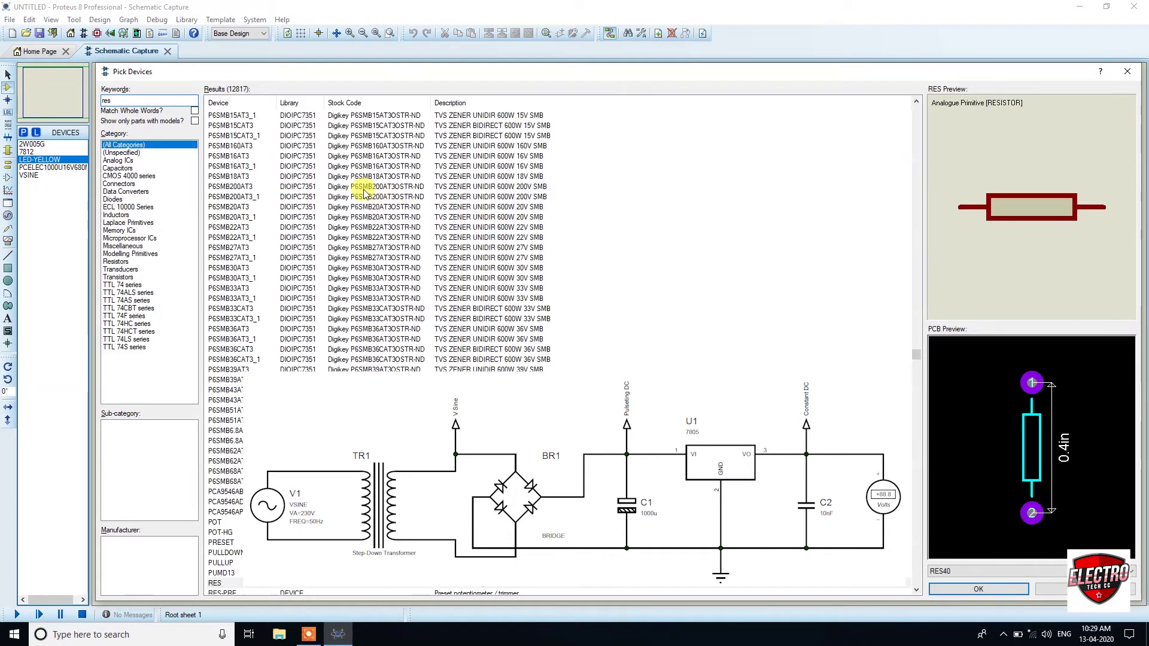
{"action": "double_click", "coordinate": [214, 430]}
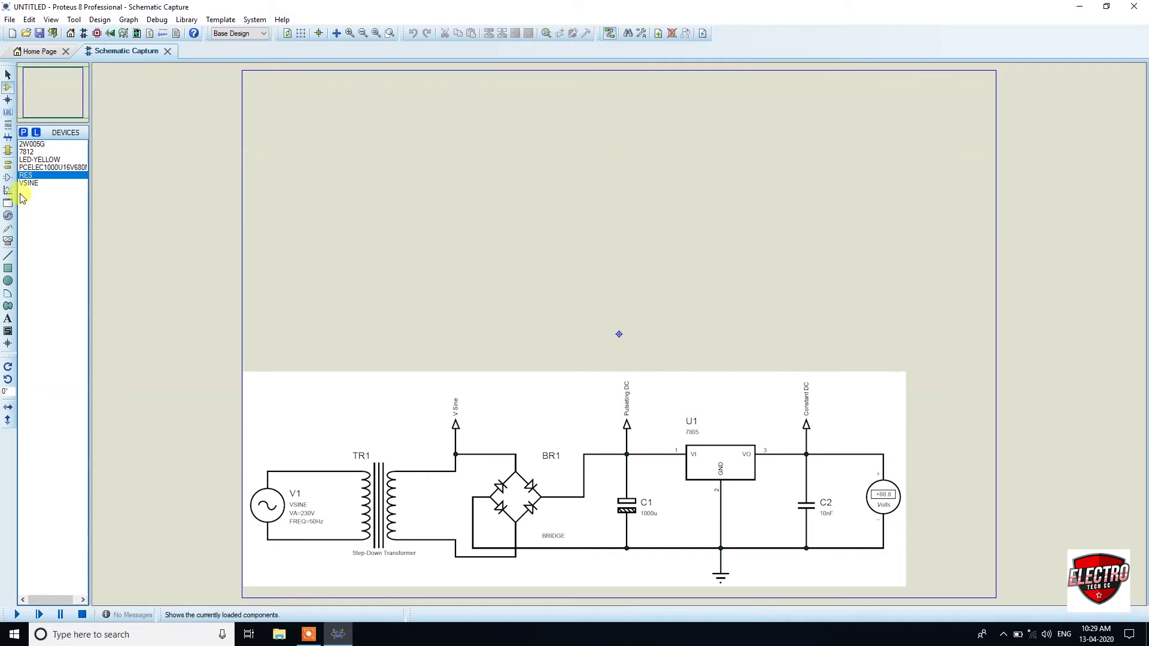
Place the VSINE source in the upper-left area of the sheet and set its amplitude to 14V and frequency to 50
{"action": "left_click", "coordinate": [30, 183]}
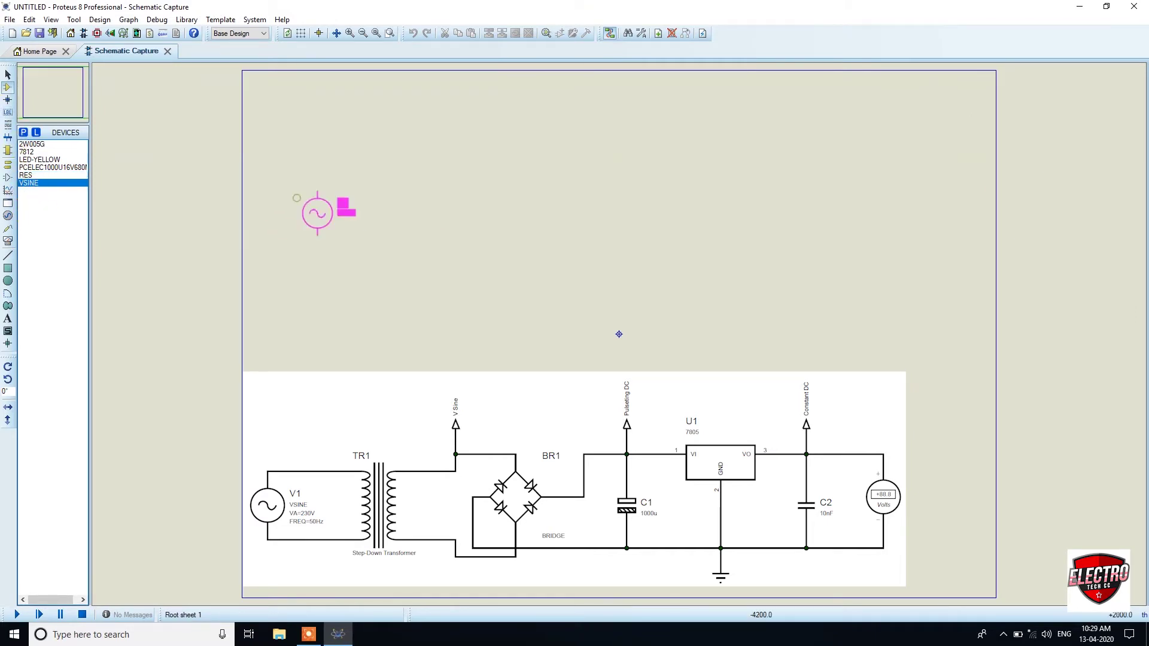
{"action": "left_click", "coordinate": [294, 228]}
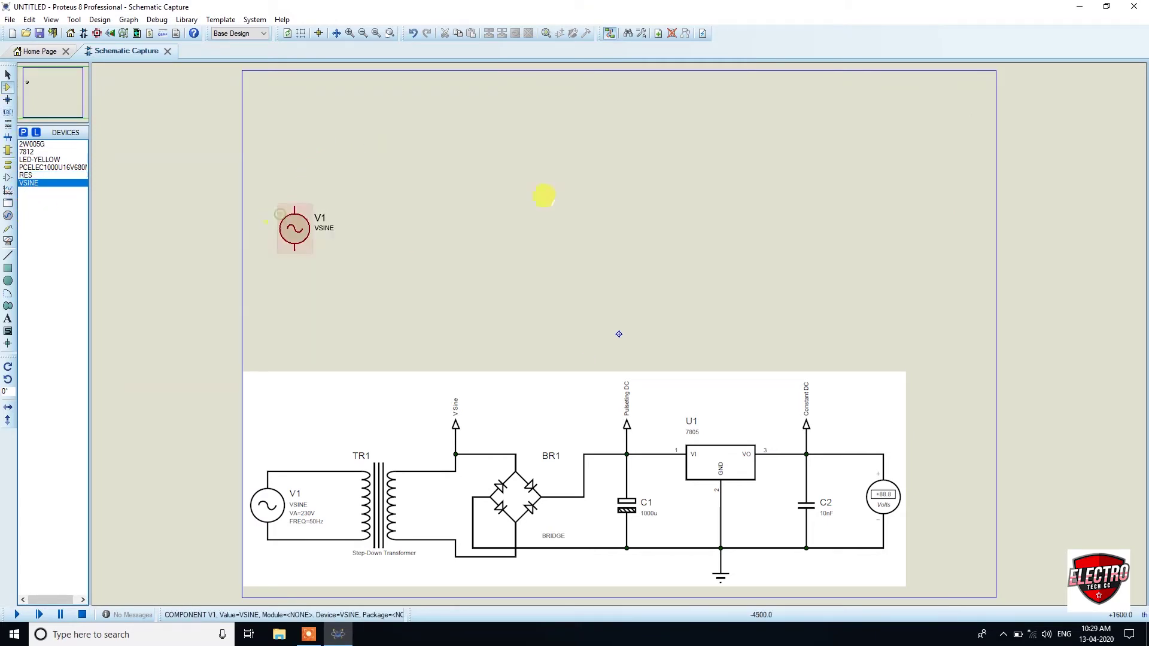
{"action": "double_click", "coordinate": [291, 226]}
{"action": "key", "text": "Tab"}
{"action": "key", "text": "Tab"}
{"action": "key", "text": "Tab"}
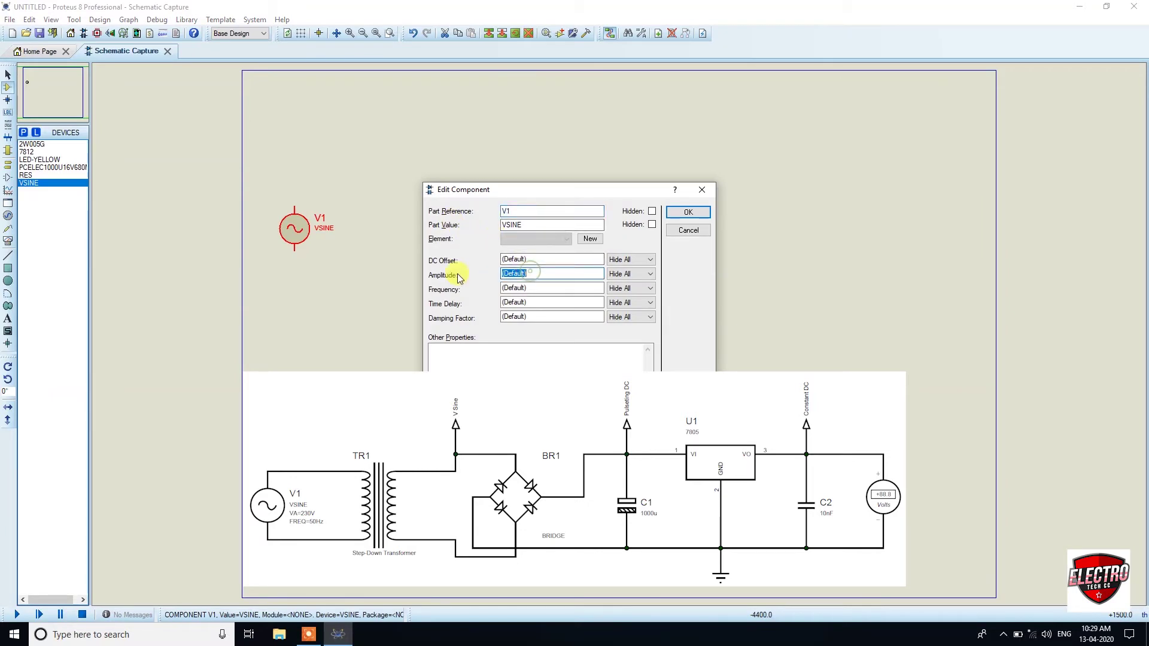
{"action": "key", "text": "Tab"}
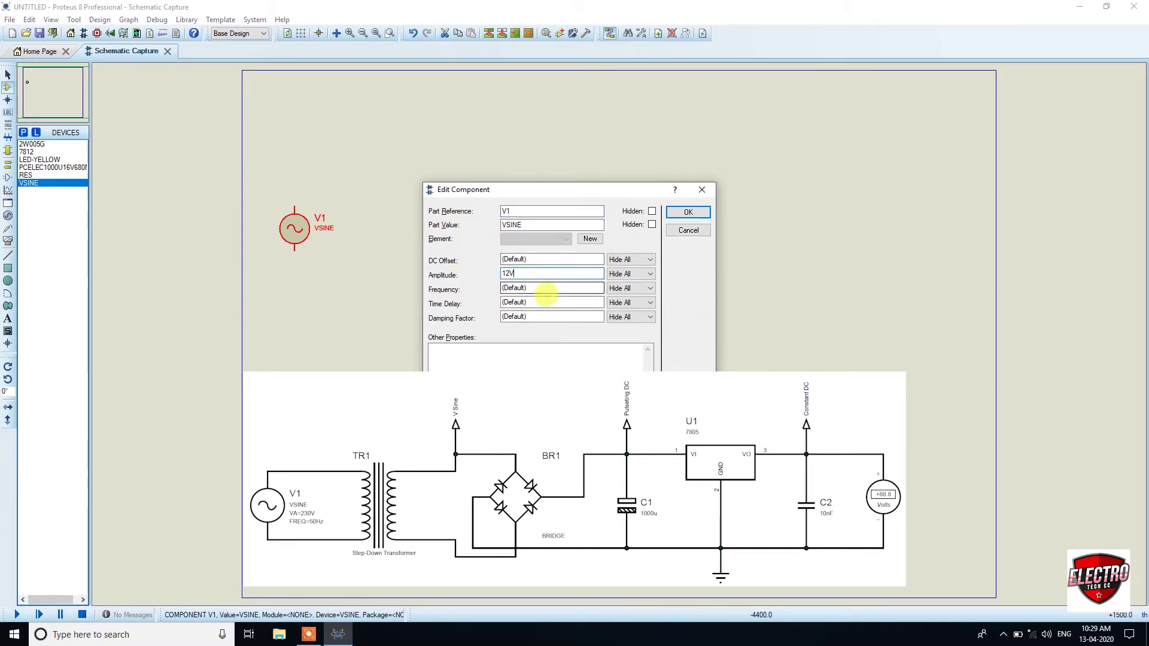
{"action": "type", "text": "50"}
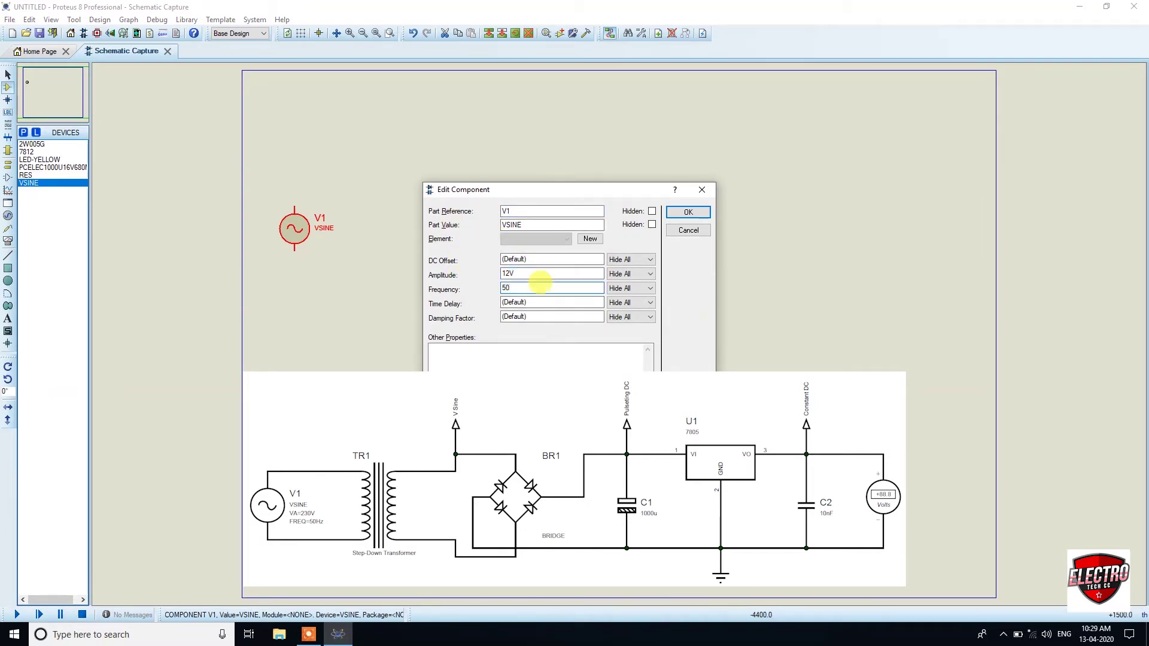
{"action": "left_click_drag", "start_coordinate": [509, 274], "coordinate": [485, 267]}
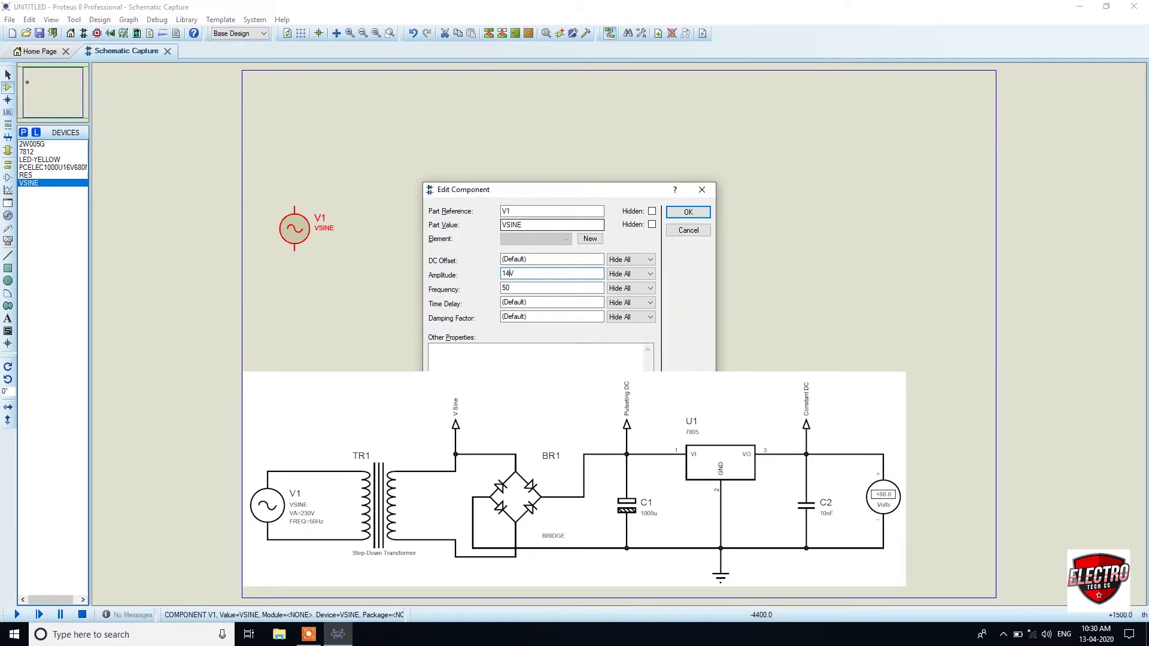
{"action": "type", "text": "V"}
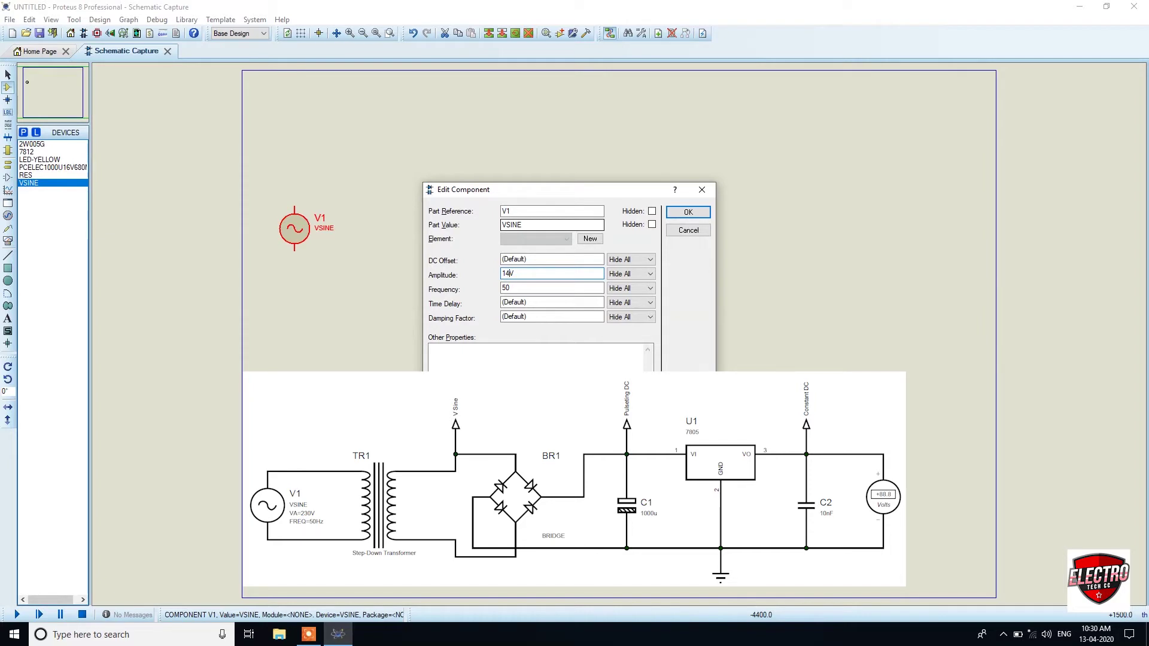
{"action": "left_click", "coordinate": [688, 212]}
Place the 2W005G bridge rectifier on the sheet to the right of the AC source
{"action": "left_click", "coordinate": [36, 168]}
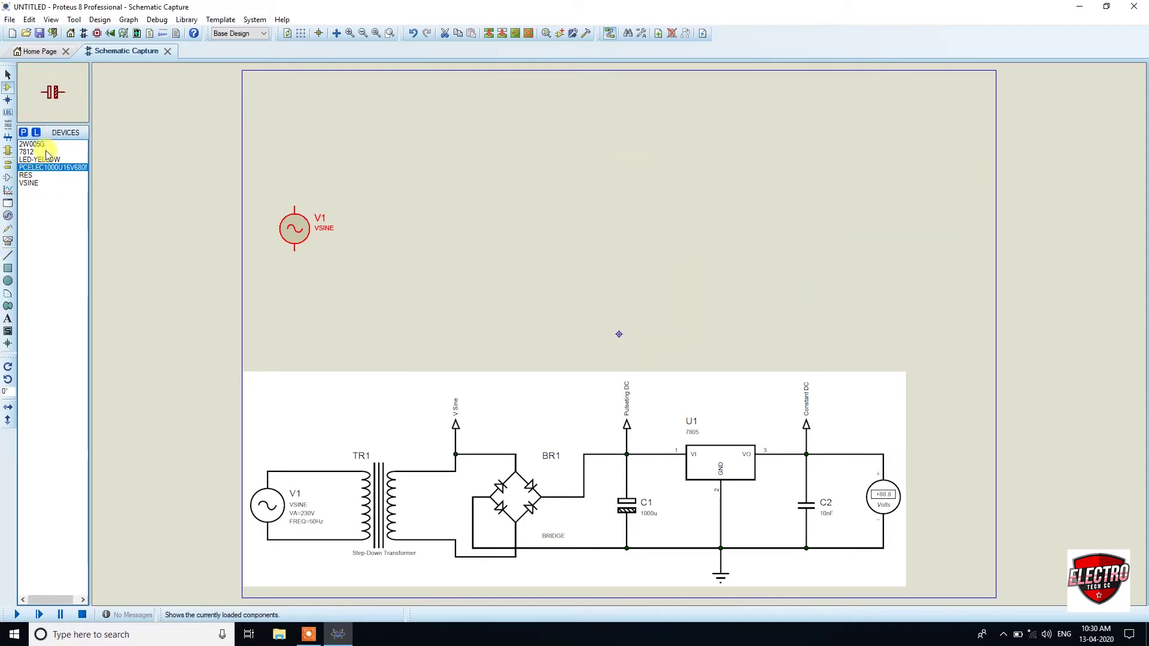
{"action": "left_click", "coordinate": [29, 159]}
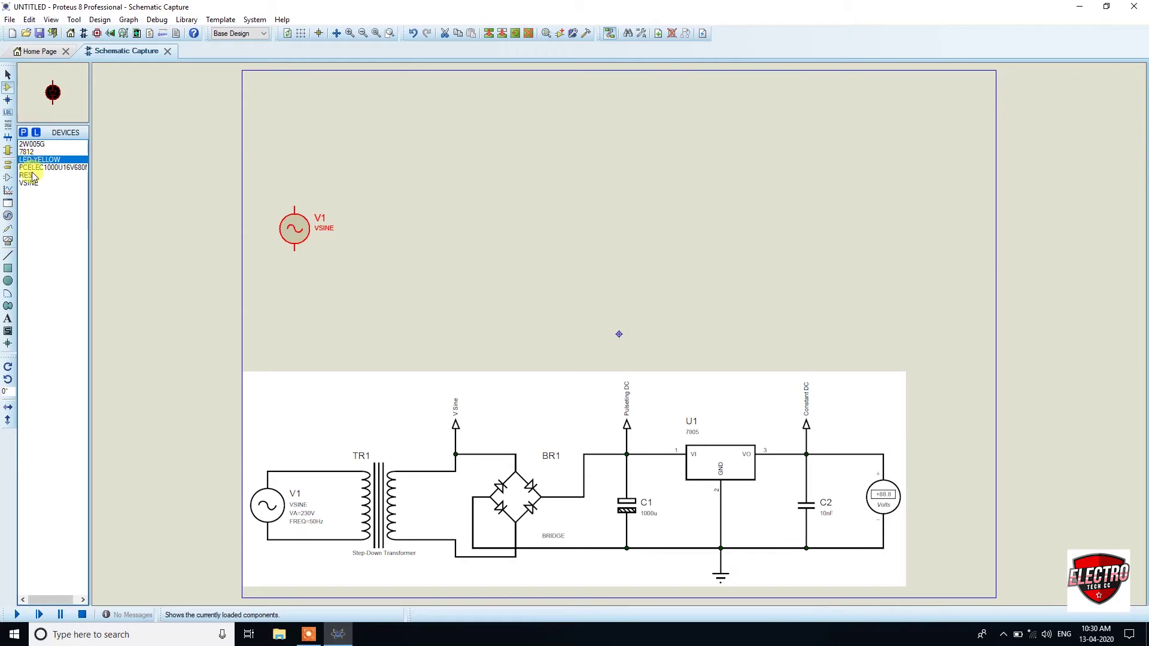
{"action": "left_click", "coordinate": [27, 145]}
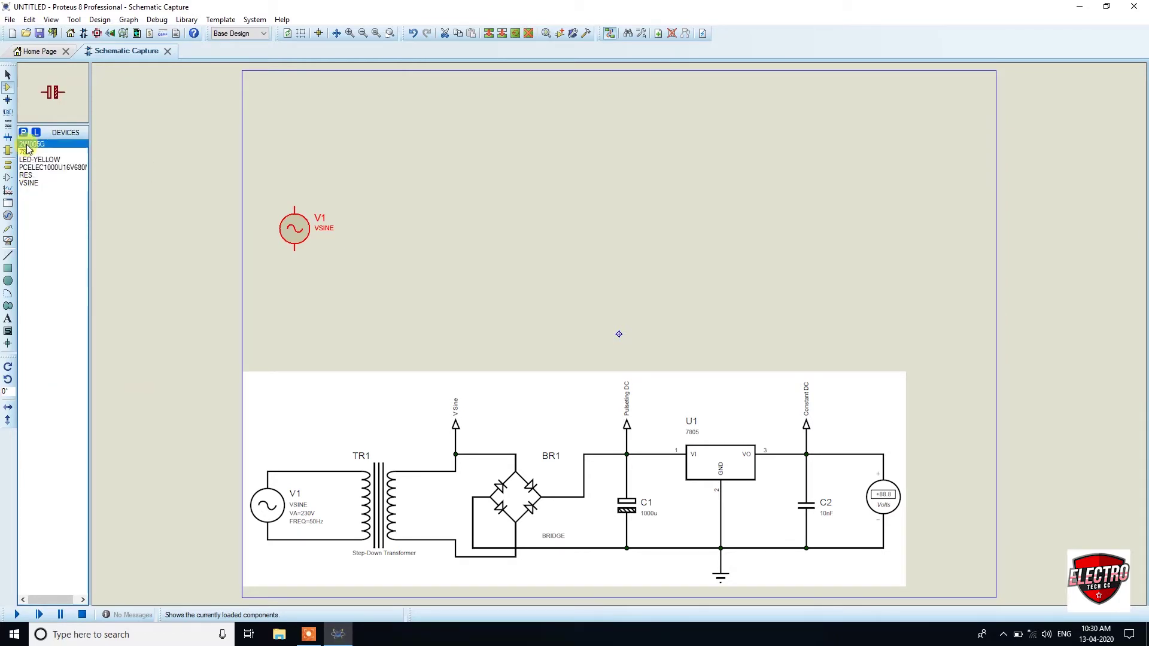
{"action": "left_click", "coordinate": [386, 209]}
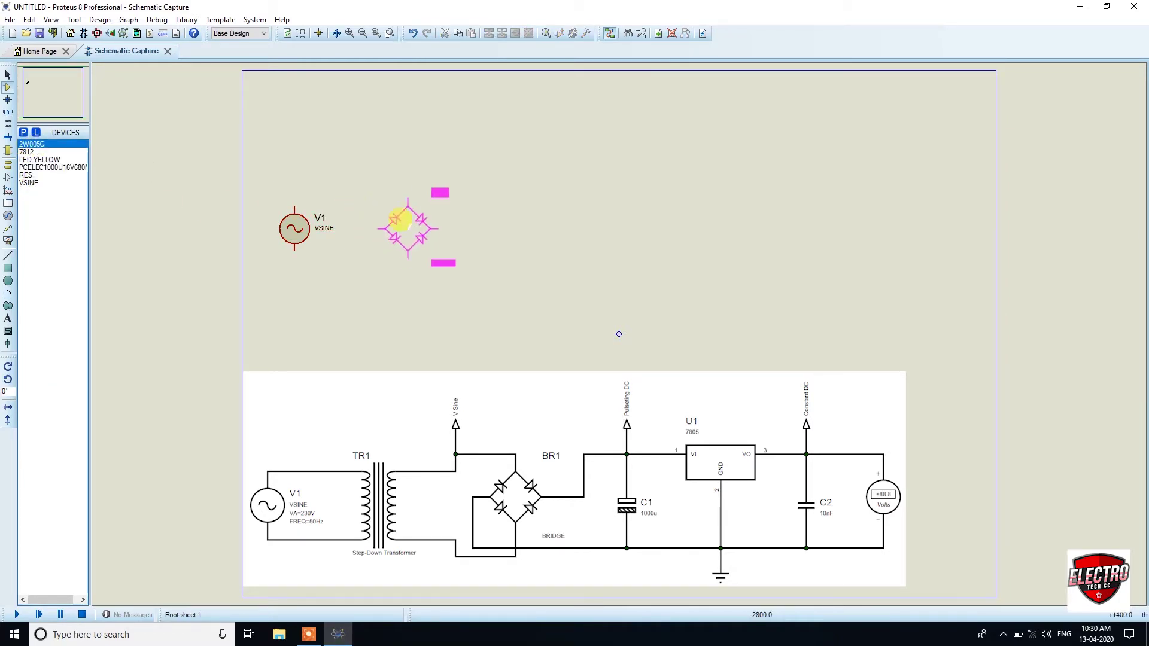
{"action": "left_click", "coordinate": [400, 222]}
Wire both AC source terminals to the bridge rectifier's upper and lower pins, and move the bridge slightly closer to the source
{"action": "left_click", "coordinate": [294, 208]}
{"action": "left_click", "coordinate": [408, 196]}
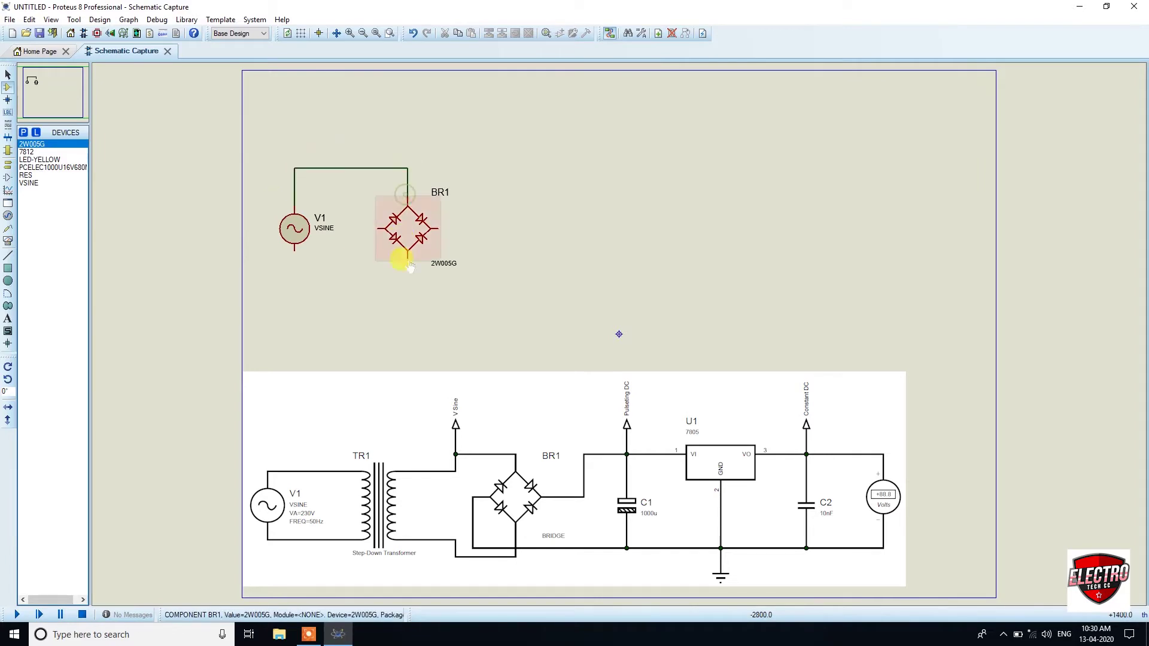
{"action": "left_click", "coordinate": [407, 259]}
{"action": "left_click", "coordinate": [407, 295]}
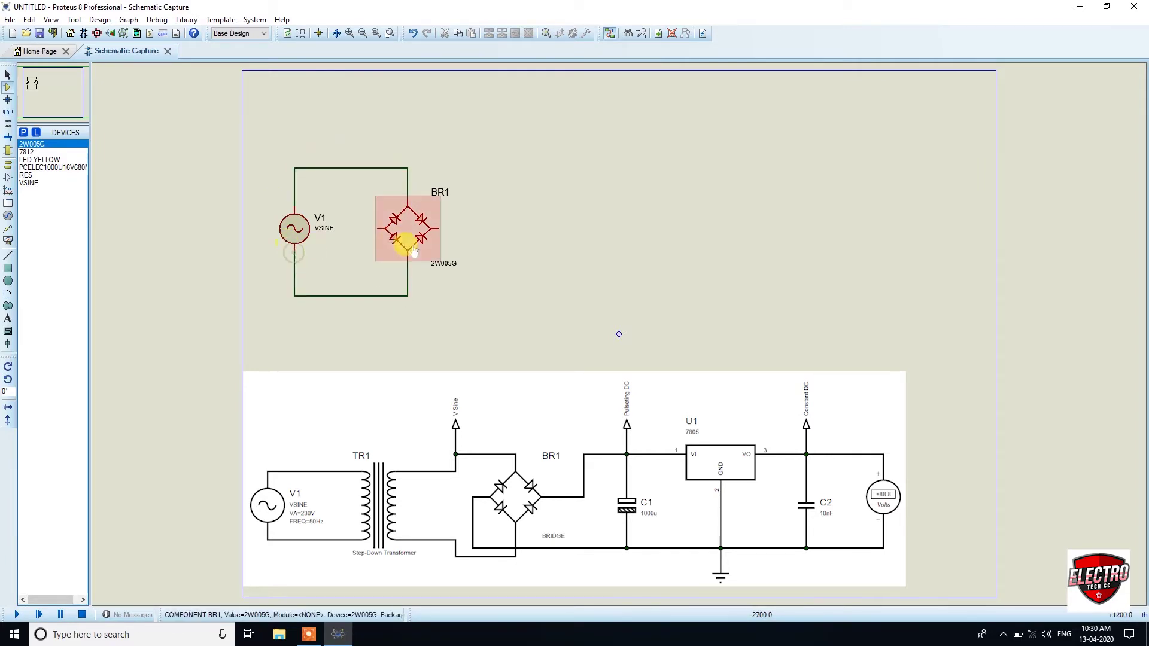
{"action": "mouse_move", "coordinate": [410, 236]}
{"action": "left_mouse_down"}
{"action": "mouse_move", "coordinate": [384, 236]}
{"action": "mouse_move", "coordinate": [396, 236]}
{"action": "left_mouse_up"}
{"action": "left_click", "coordinate": [236, 239]}
Place the PCELEC1000U16V680M capacitor vertically to the right of the bridge rectifier, rotated 270° with its positive plate facing up
{"action": "left_click", "coordinate": [27, 152]}
{"action": "left_click", "coordinate": [30, 174]}
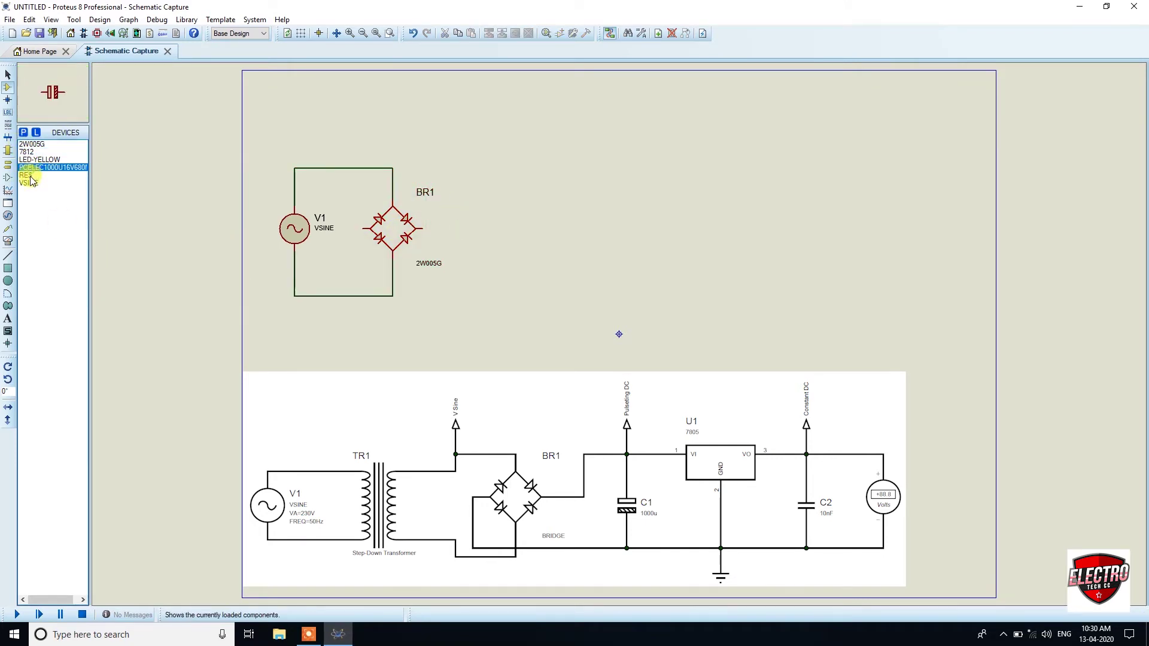
{"action": "left_click", "coordinate": [31, 168]}
{"action": "left_click", "coordinate": [31, 159]}
{"action": "left_click", "coordinate": [30, 153]}
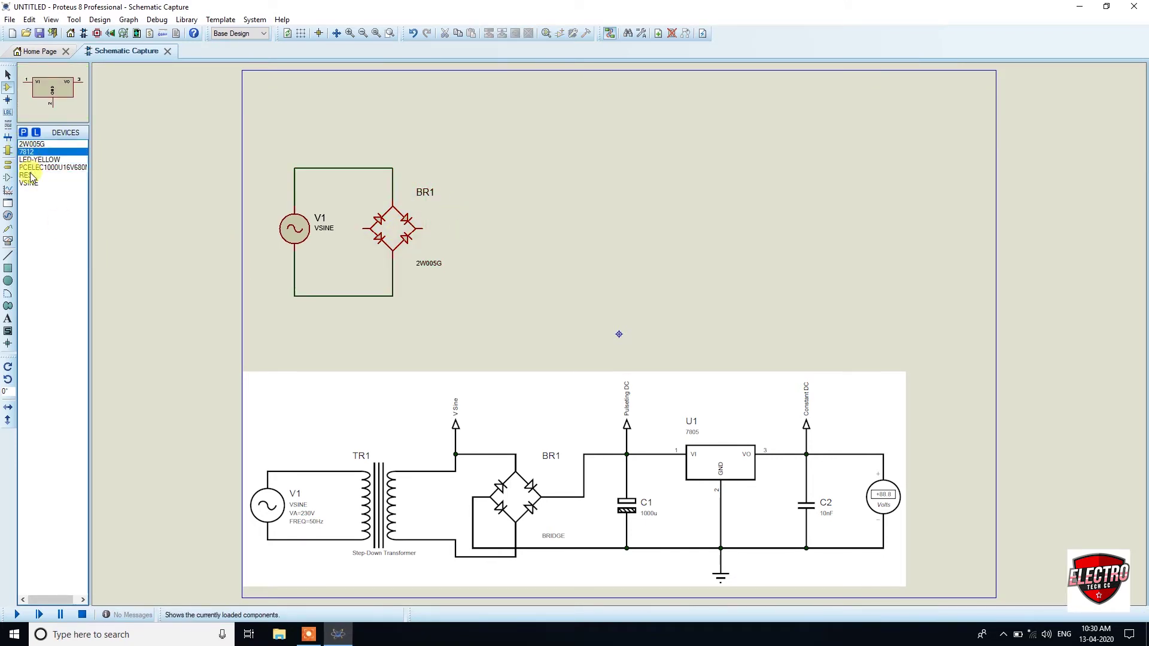
{"action": "left_click", "coordinate": [29, 183]}
{"action": "left_click", "coordinate": [40, 171]}
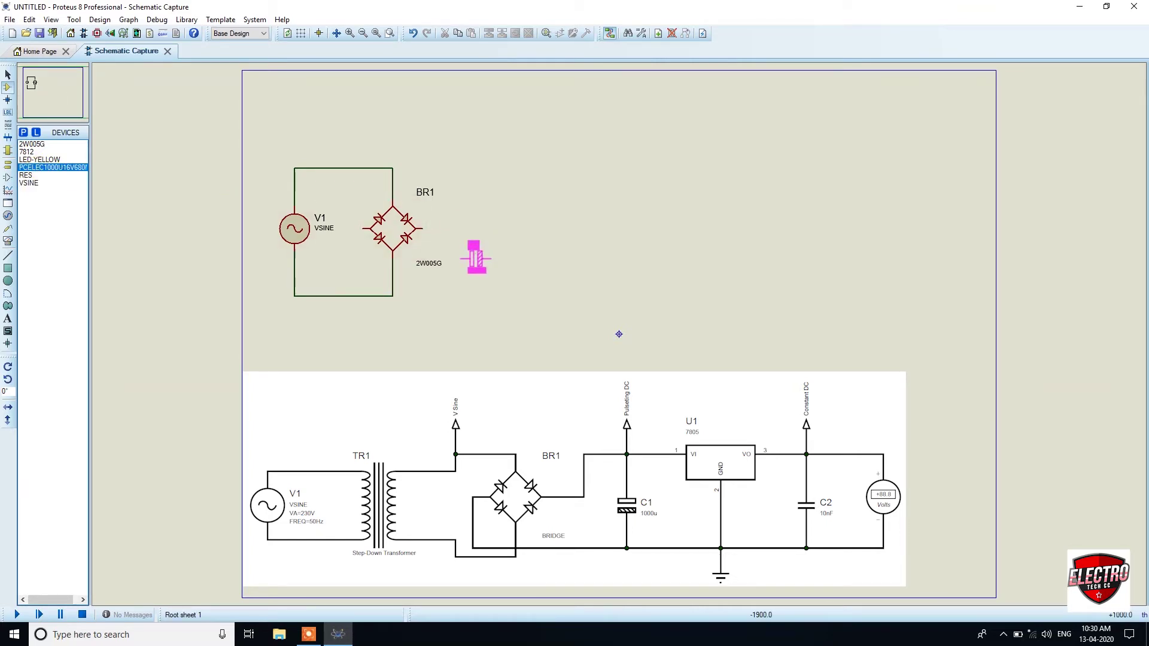
{"action": "key", "text": "KP_Add"}
{"action": "key", "text": "KP_Add"}
{"action": "key", "text": "KP_Add"}
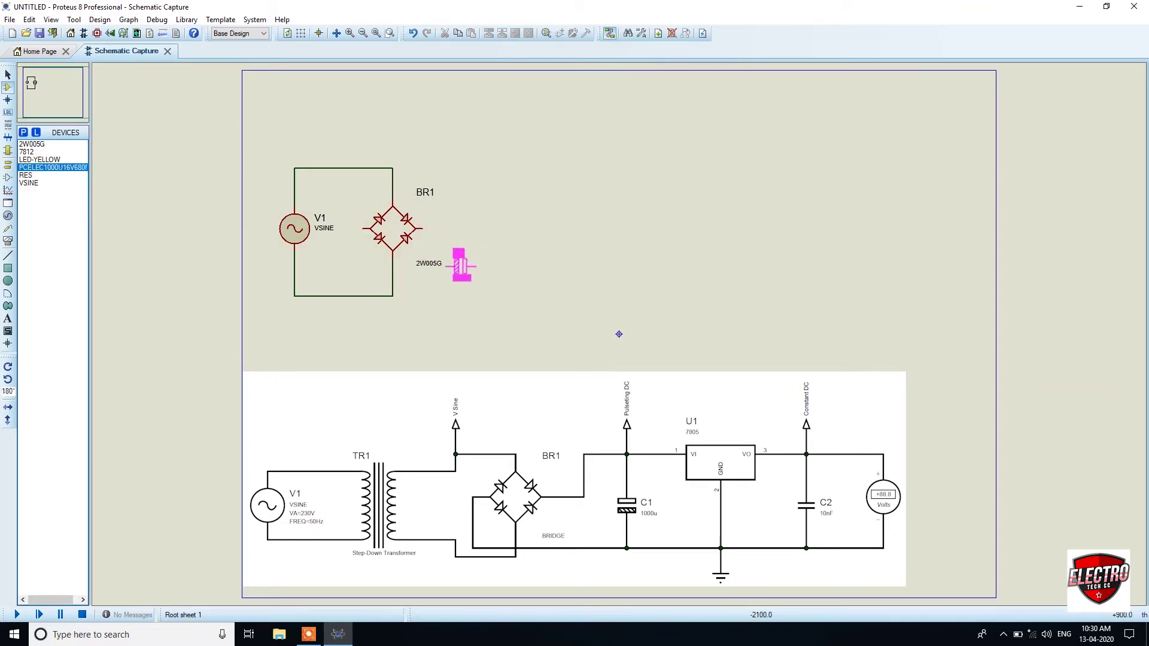
{"action": "left_click", "coordinate": [461, 256]}
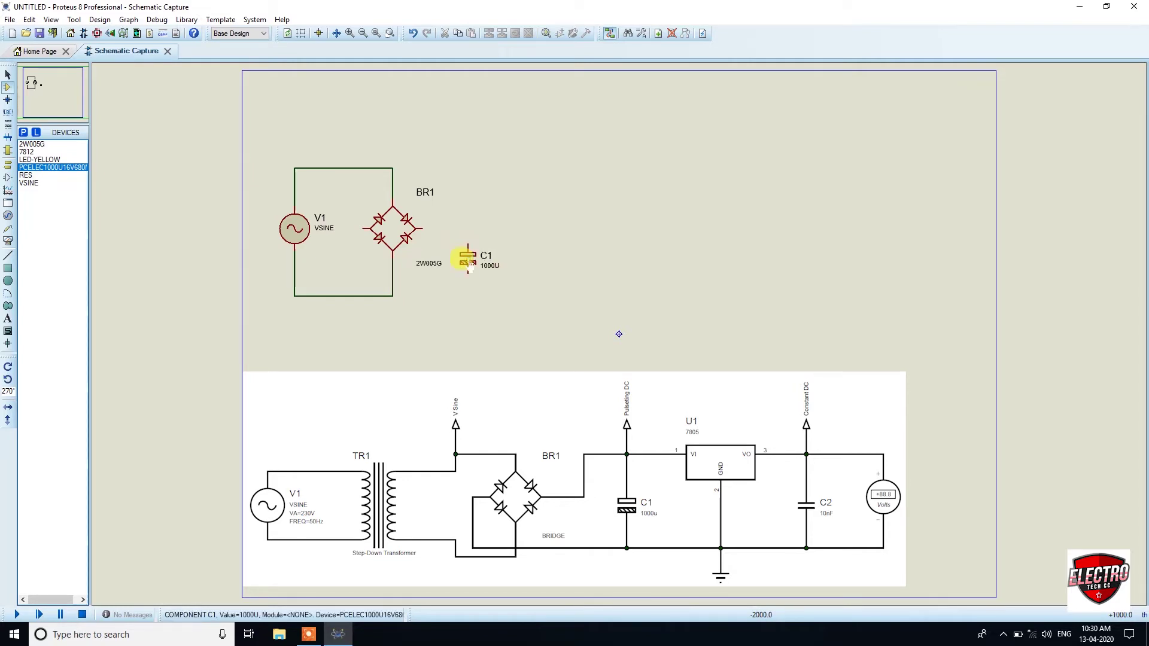
Wire the capacitor's upper terminal to the bridge's right-hand output and its lower terminal to the bridge's left-hand output
{"action": "left_click", "coordinate": [468, 245]}
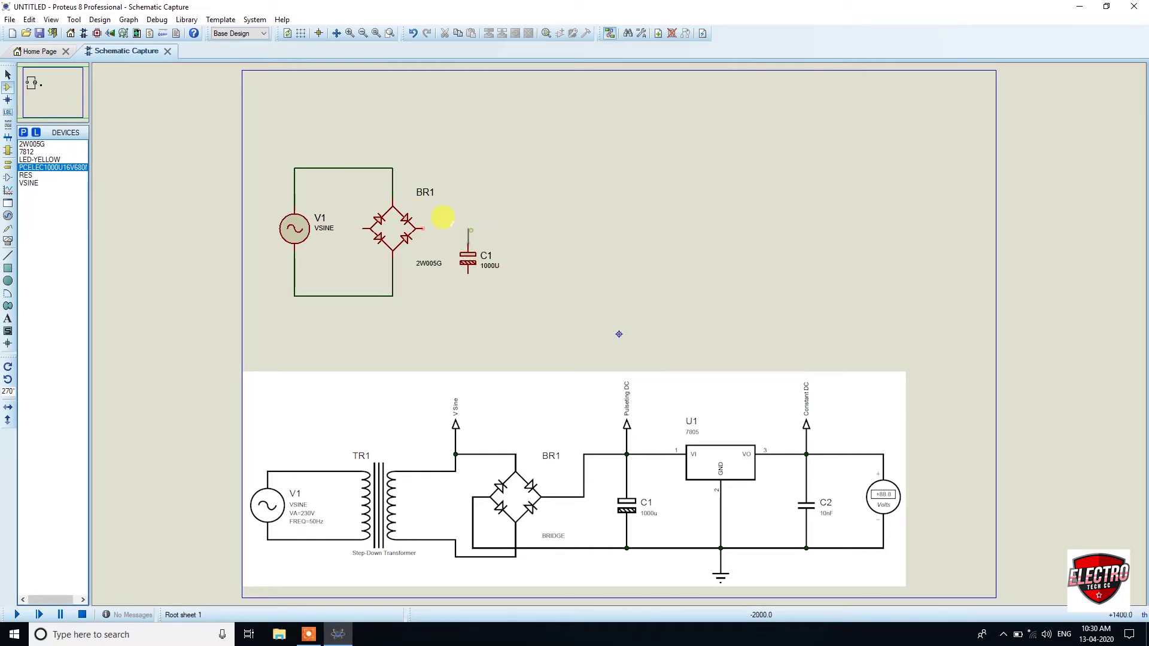
{"action": "left_click", "coordinate": [419, 228]}
{"action": "left_click", "coordinate": [468, 273]}
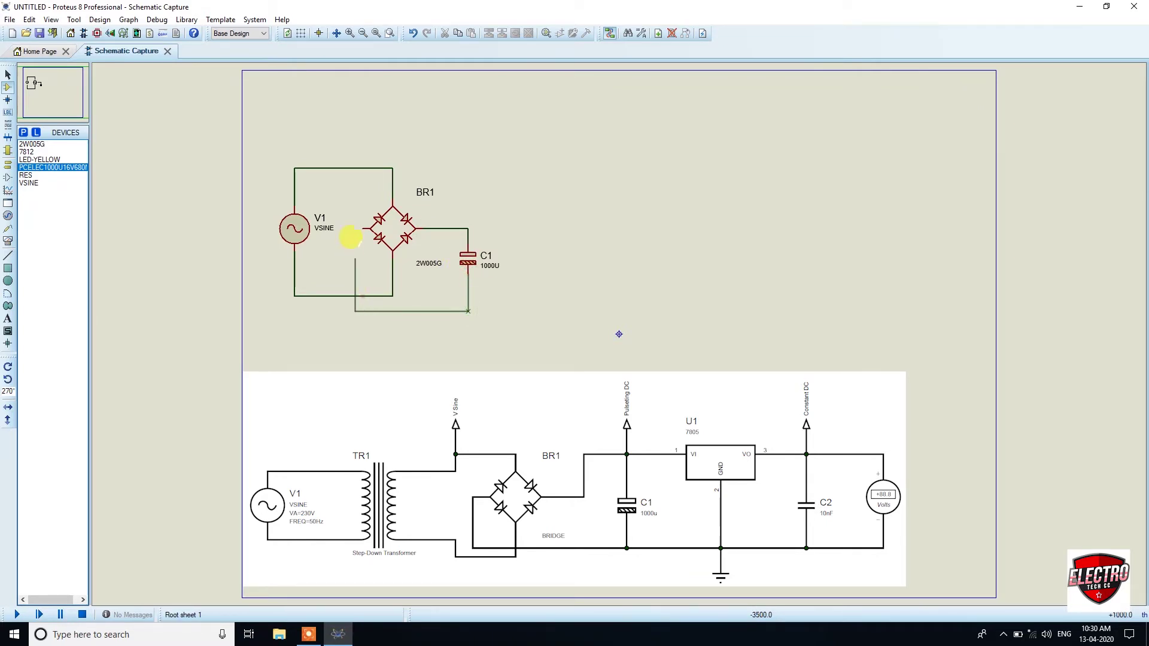
{"action": "left_click", "coordinate": [362, 226]}
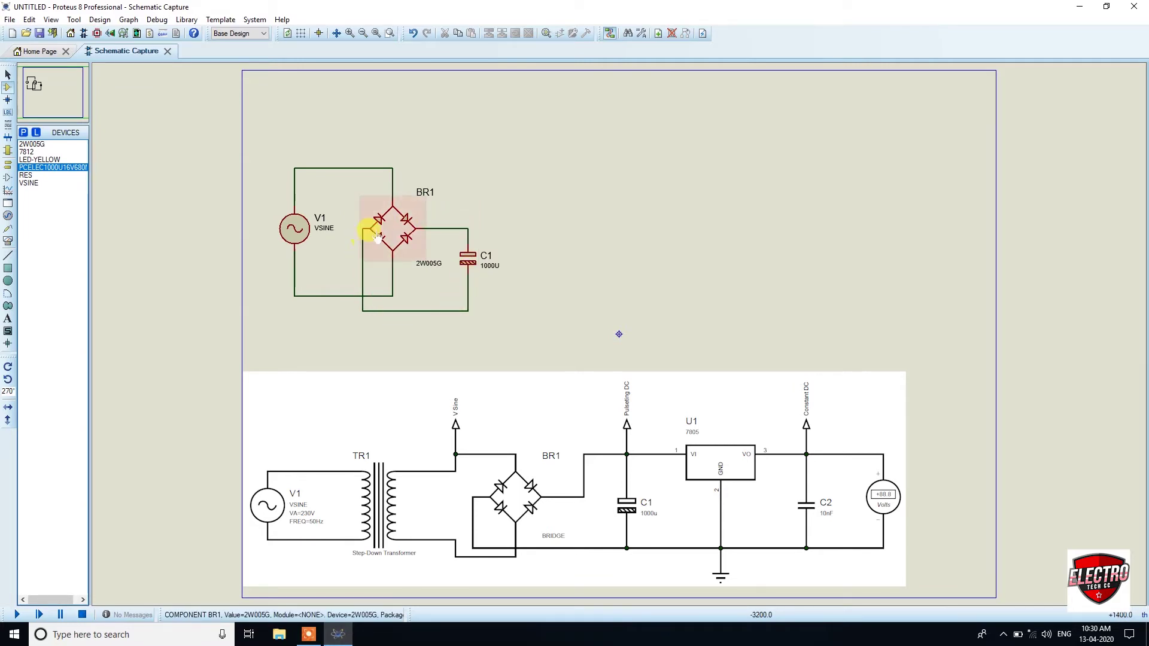
Place the 7812 regulator to the right of the capacitor, oriented at 0° with its input level with the bridge output
{"action": "left_click", "coordinate": [26, 152]}
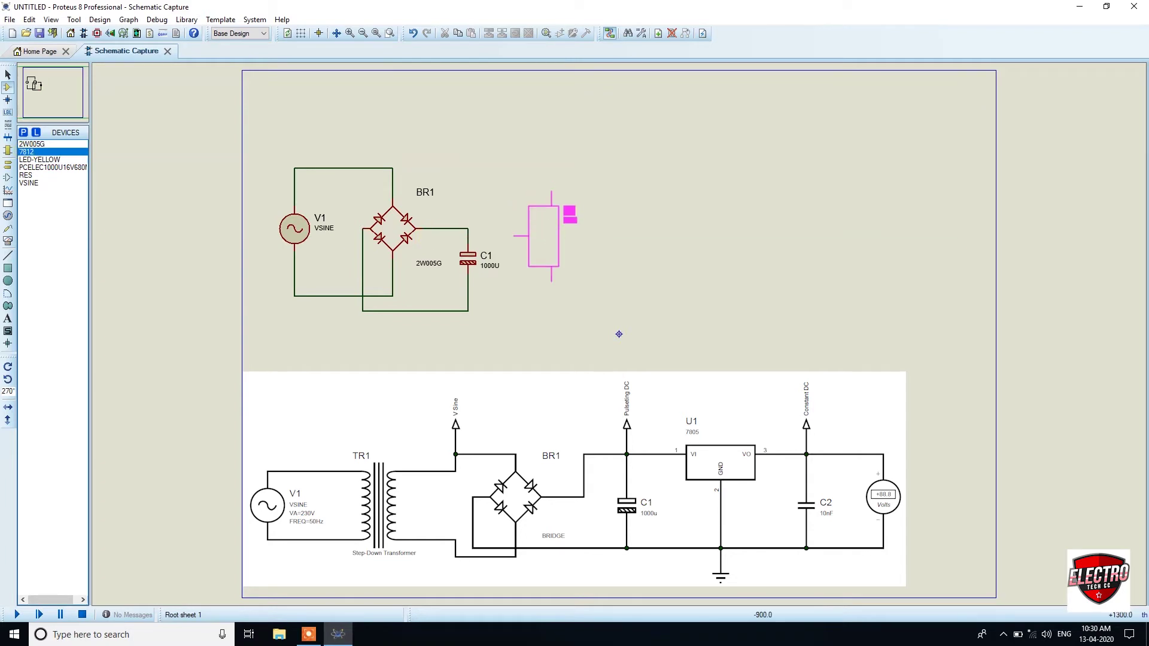
{"action": "key", "text": "KP_Add"}
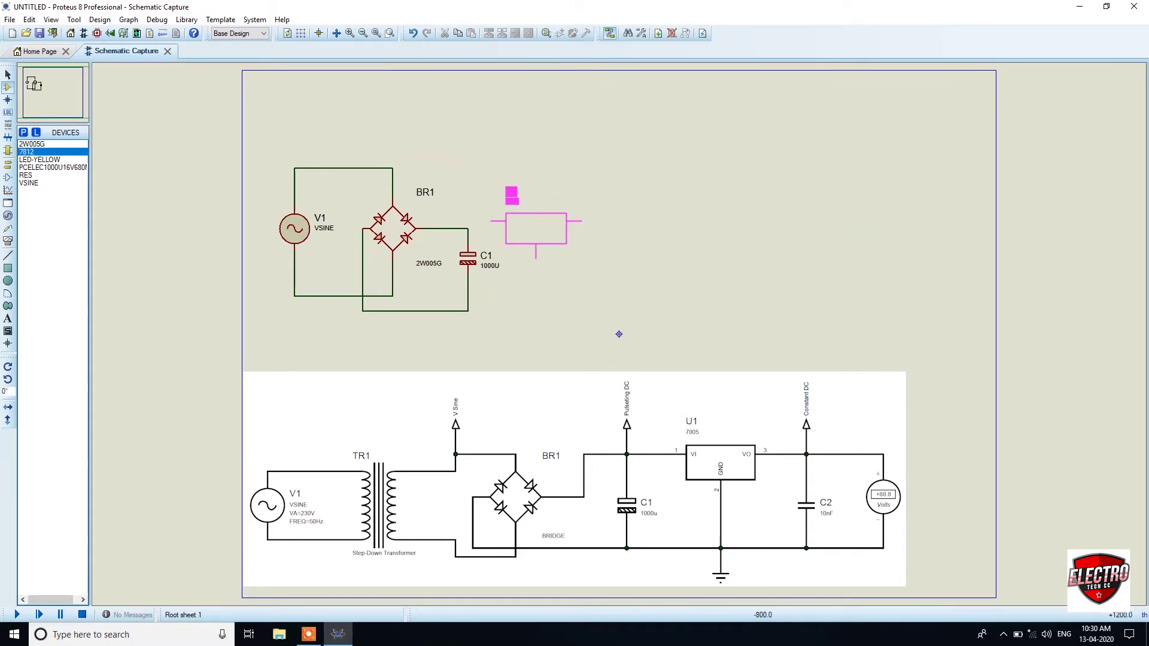
{"action": "left_click", "coordinate": [543, 236]}
Wire the regulator's VI pin to the capacitor's positive line and its GND pin to the capacitor's negative return line
{"action": "left_click", "coordinate": [503, 229]}
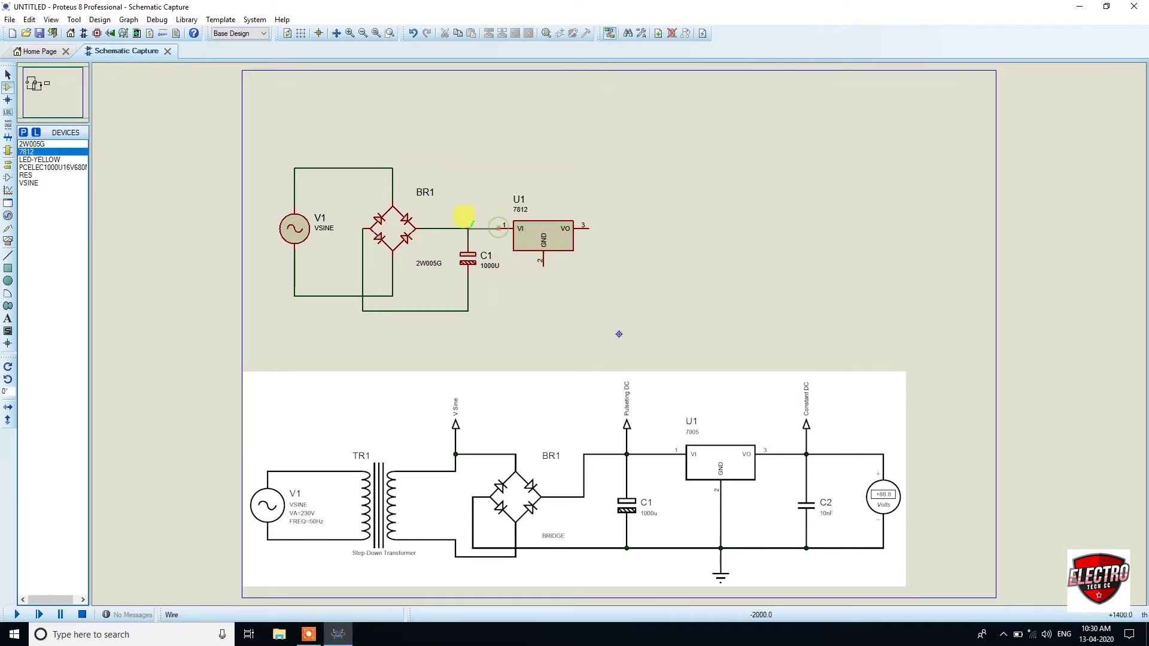
{"action": "left_click", "coordinate": [467, 228]}
{"action": "left_click", "coordinate": [542, 265]}
{"action": "left_click", "coordinate": [467, 311]}
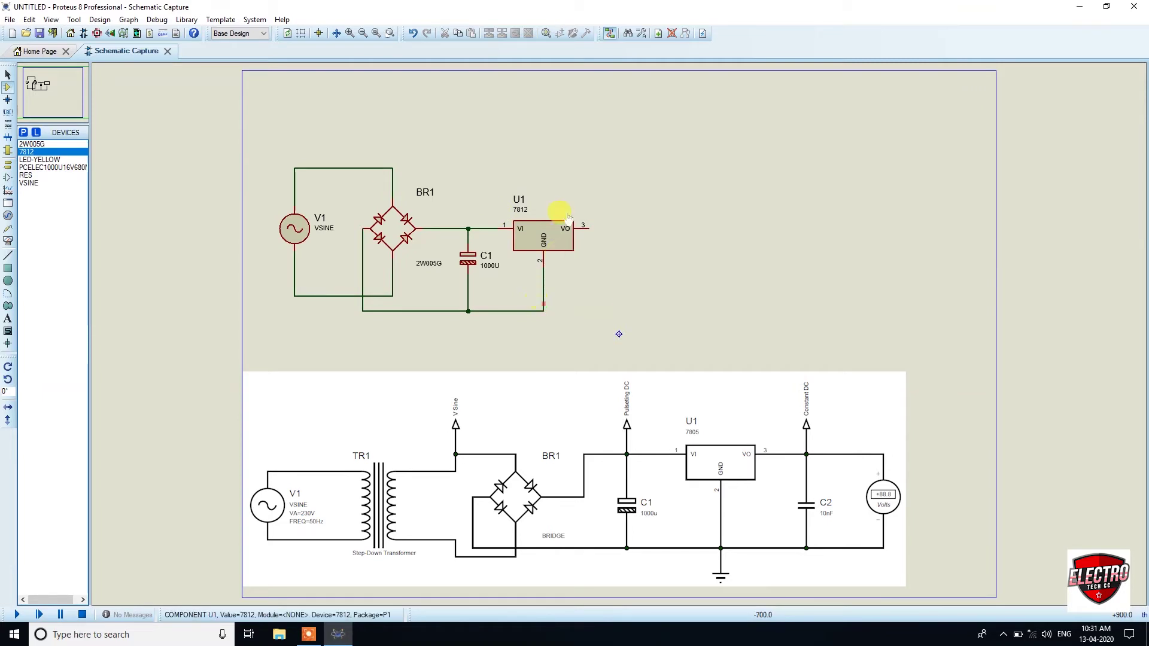
Place the LED-YELLOW rotated 90° to the right of the regulator output, and the RES resistor vertically below and right of it
{"action": "left_click", "coordinate": [35, 168]}
{"action": "left_click", "coordinate": [36, 160]}
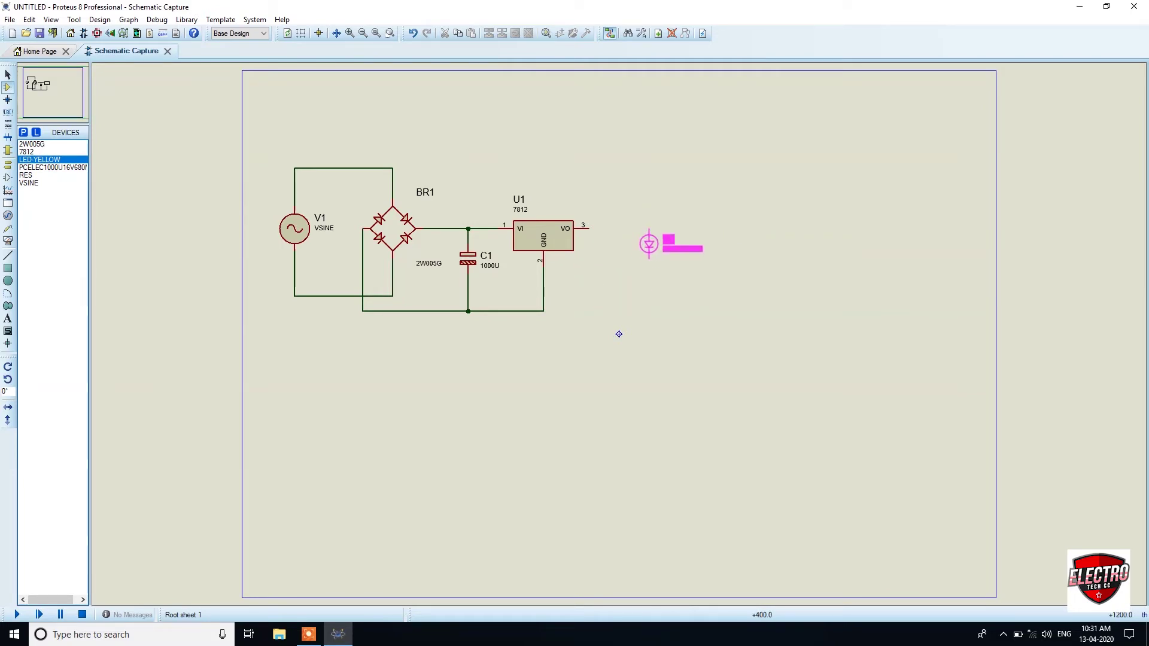
{"action": "key", "text": "KP_Add"}
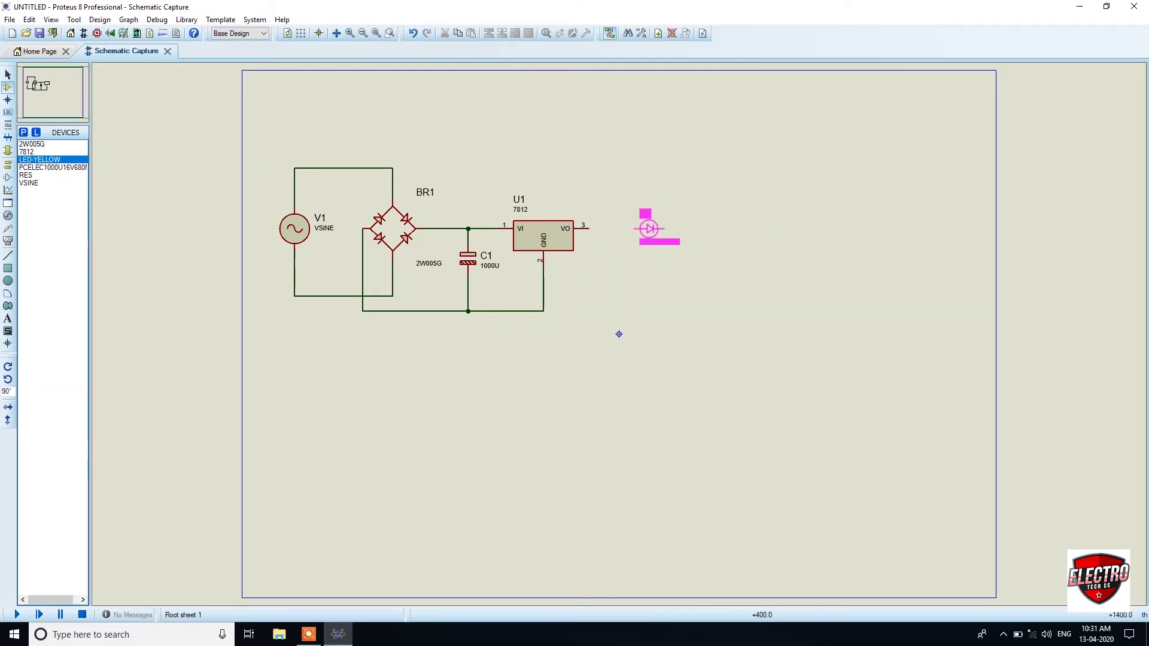
{"action": "left_click", "coordinate": [648, 229]}
{"action": "left_click", "coordinate": [26, 175]}
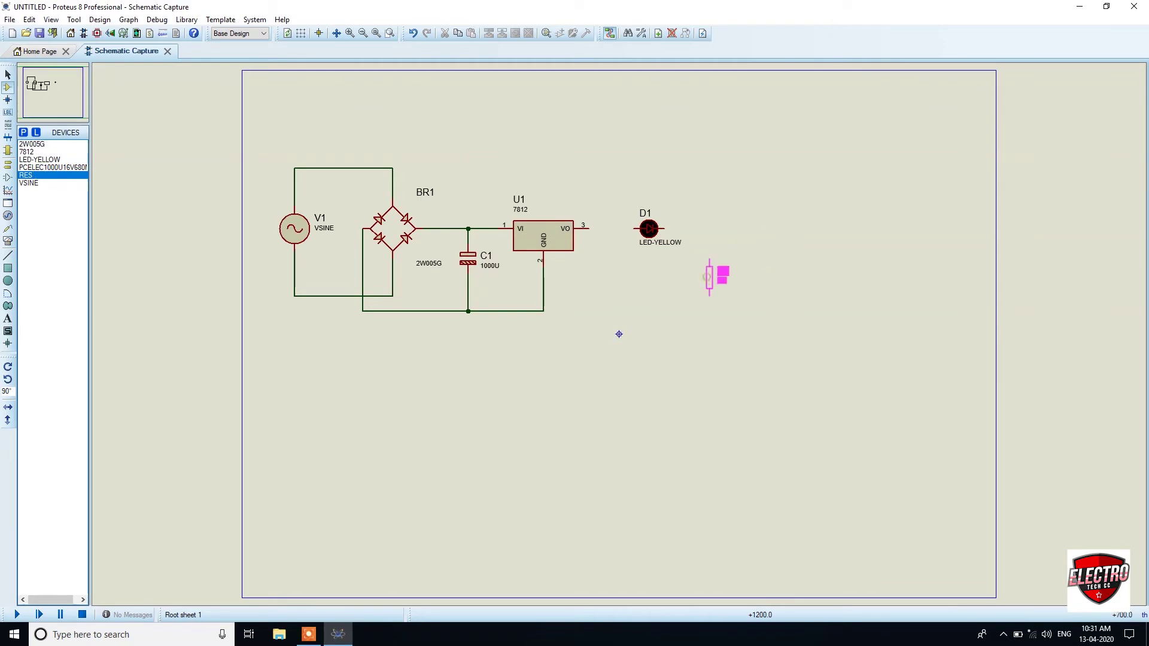
{"action": "left_click", "coordinate": [694, 269]}
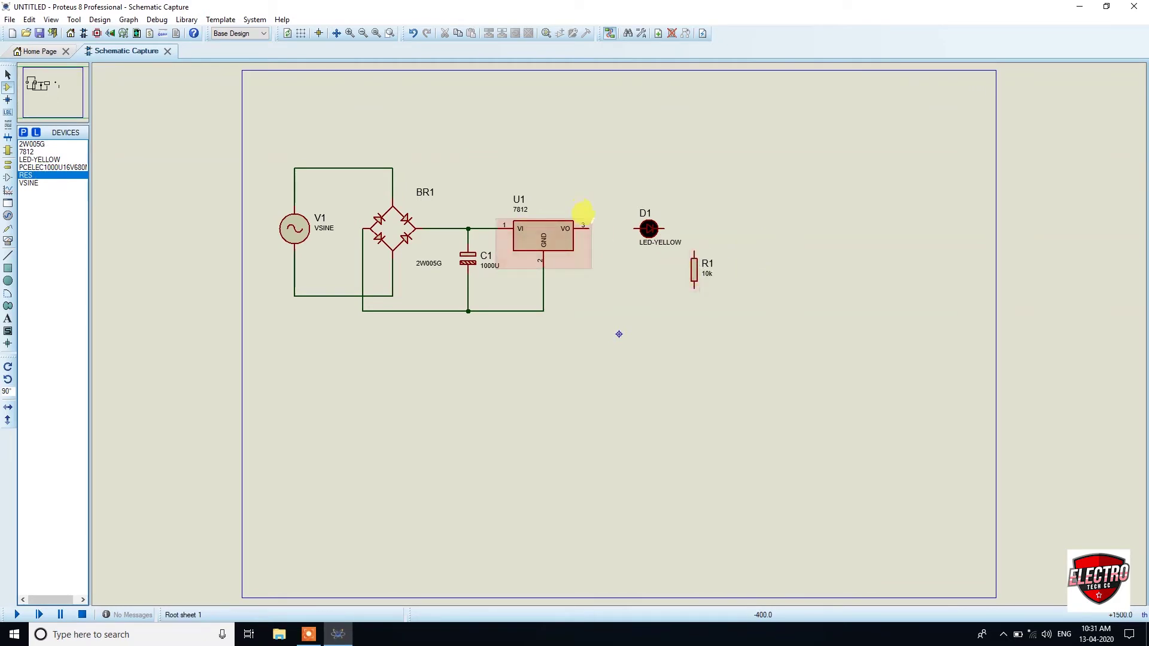
Wire the regulator's VO pin through the LED and resistor in series, and connect the resistor's lower end to the common return line
{"action": "left_click", "coordinate": [590, 227]}
{"action": "left_click", "coordinate": [635, 228]}
{"action": "left_click", "coordinate": [662, 229]}
{"action": "left_click", "coordinate": [694, 251]}
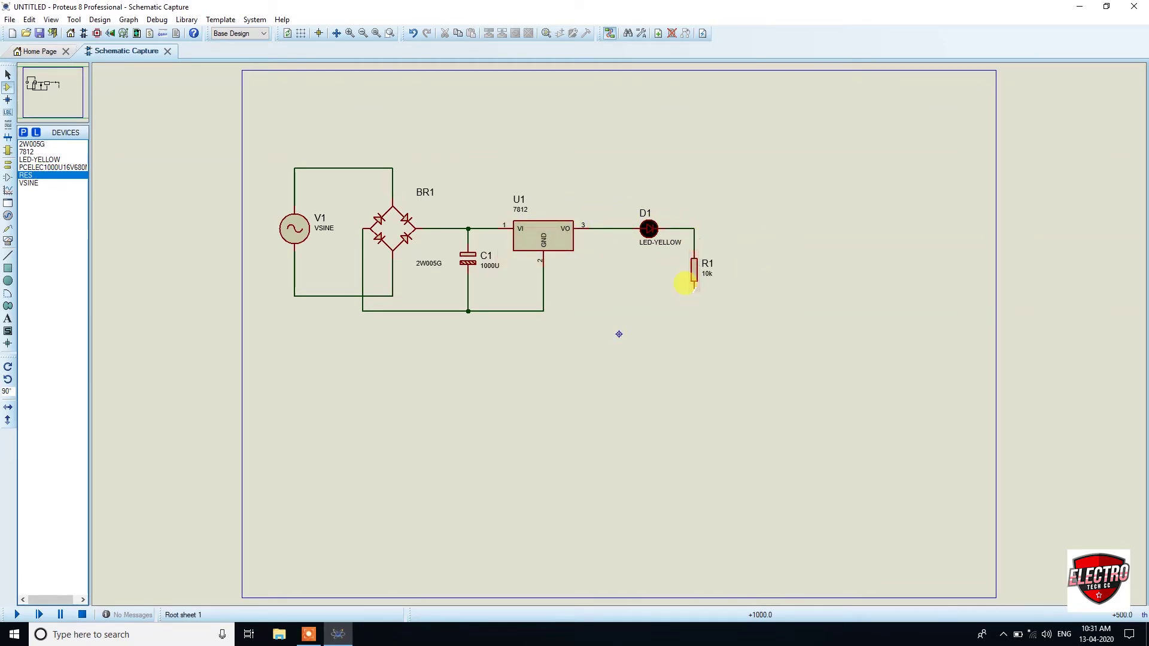
{"action": "left_click", "coordinate": [694, 289]}
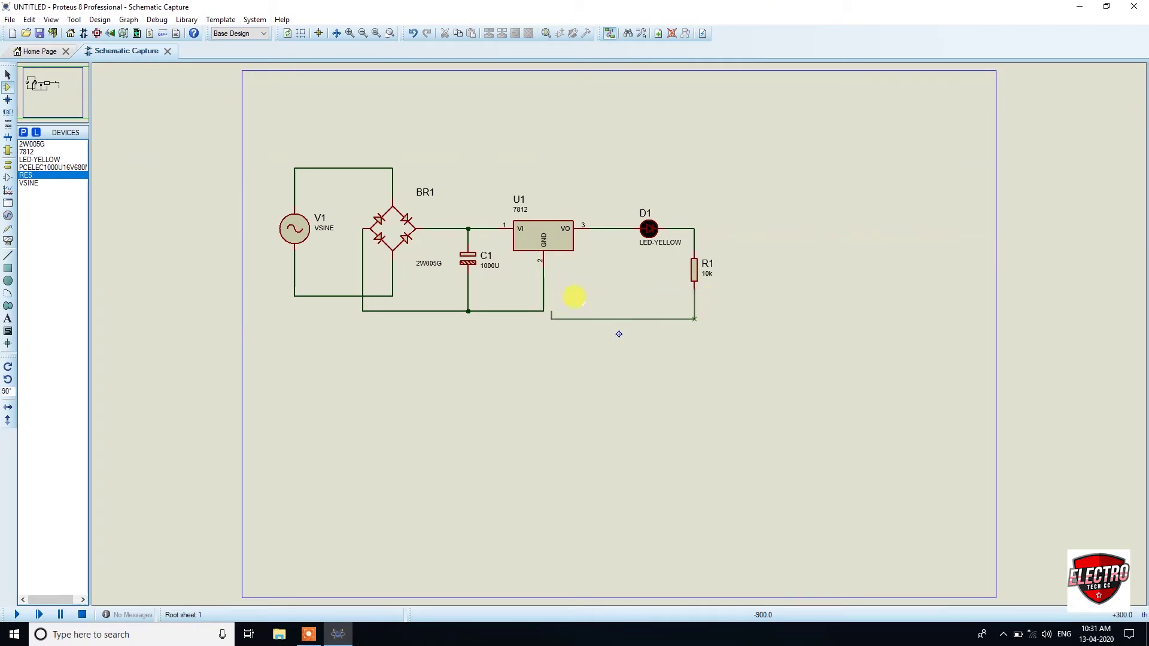
{"action": "left_click", "coordinate": [543, 311]}
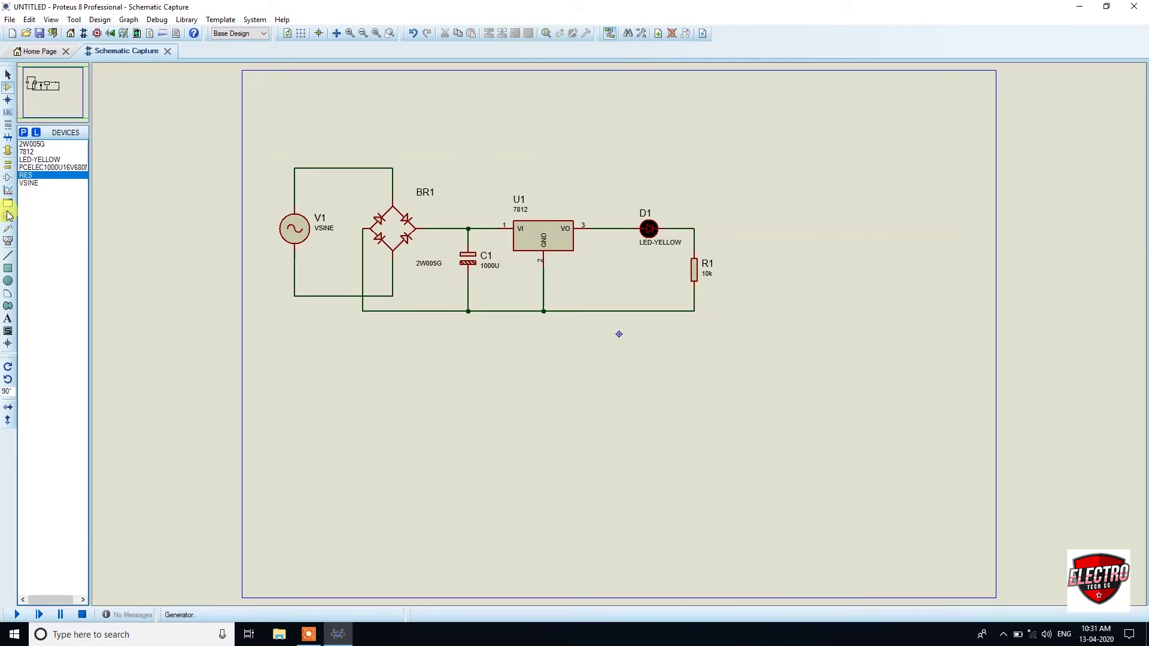
Place a DC voltmeter from the virtual instruments to the right of the resistor
{"action": "left_click", "coordinate": [8, 241]}
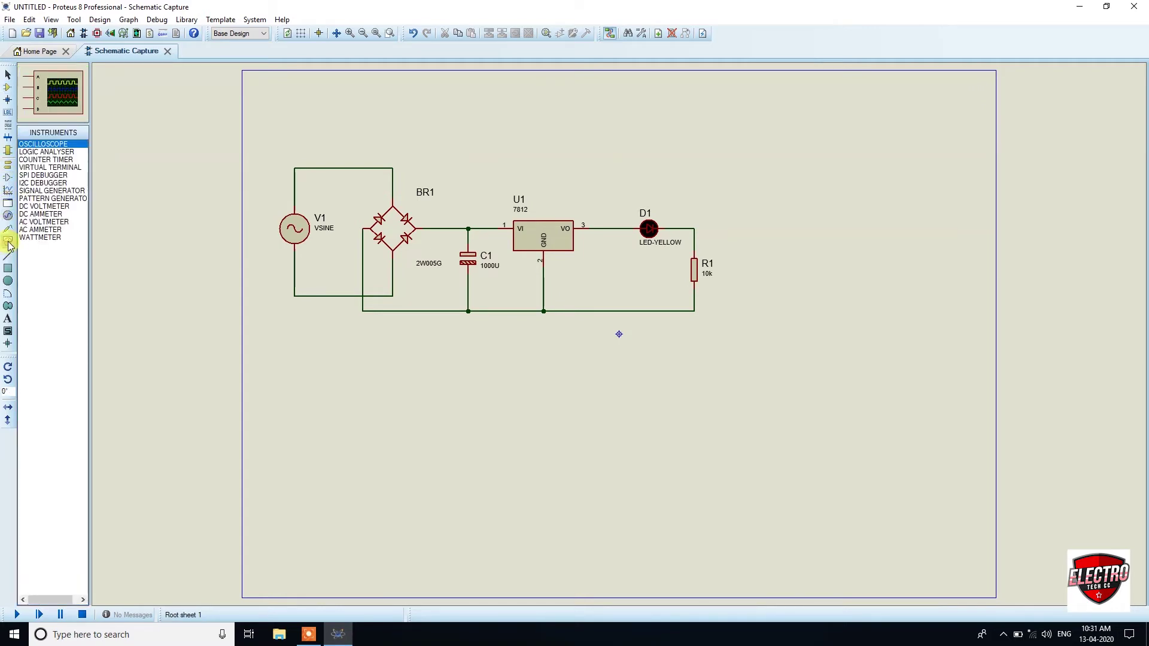
{"action": "left_click", "coordinate": [42, 207]}
{"action": "left_click", "coordinate": [754, 265]}
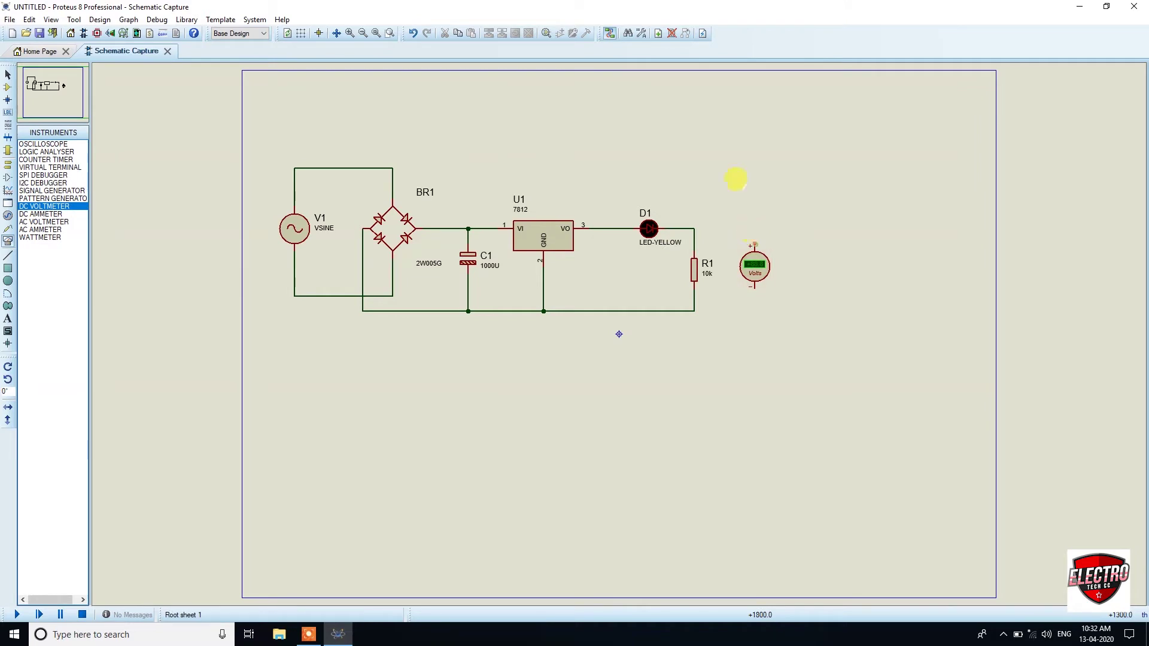
Wire the DC voltmeter's positive terminal to the regulator's VO output line and its negative terminal to the common return line
{"action": "left_click", "coordinate": [753, 245]}
{"action": "left_click", "coordinate": [611, 228]}
{"action": "left_click", "coordinate": [753, 289]}
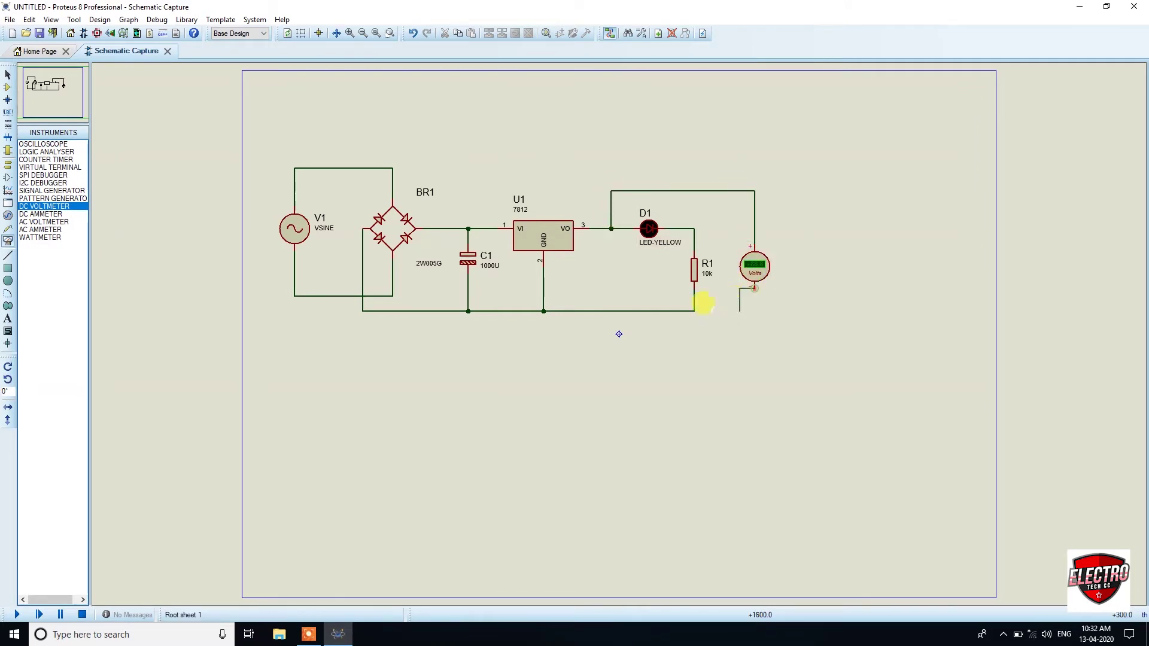
{"action": "left_click", "coordinate": [694, 311]}
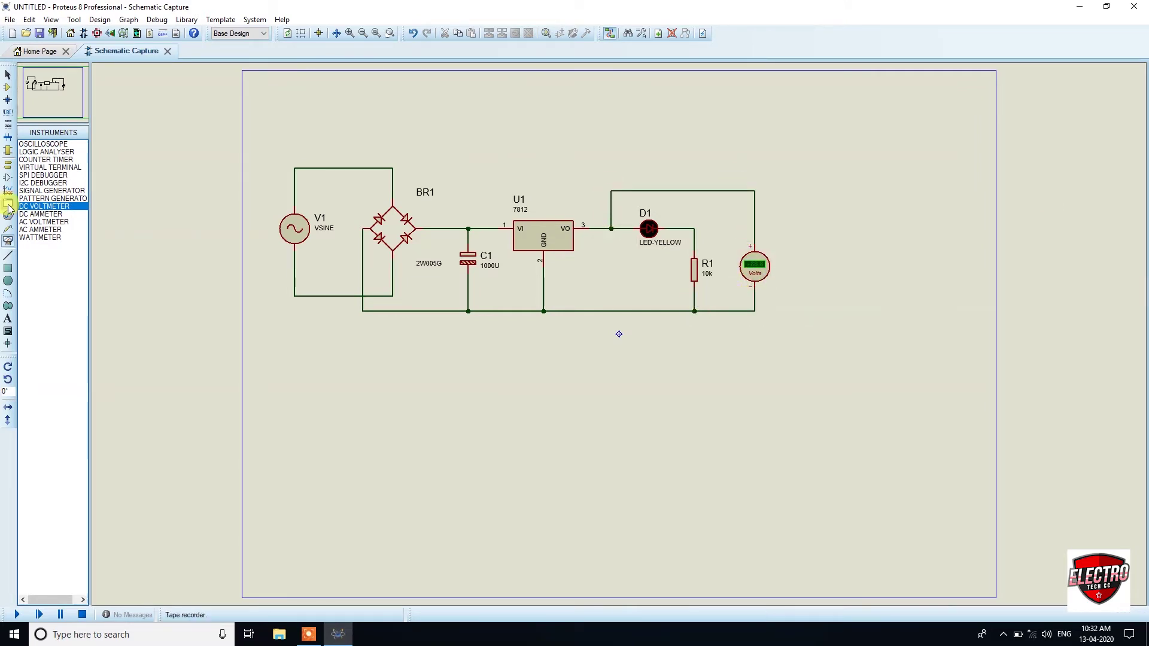
Place a GROUND terminal on the common return line directly below the regulator's GND pin
{"action": "left_click", "coordinate": [7, 164]}
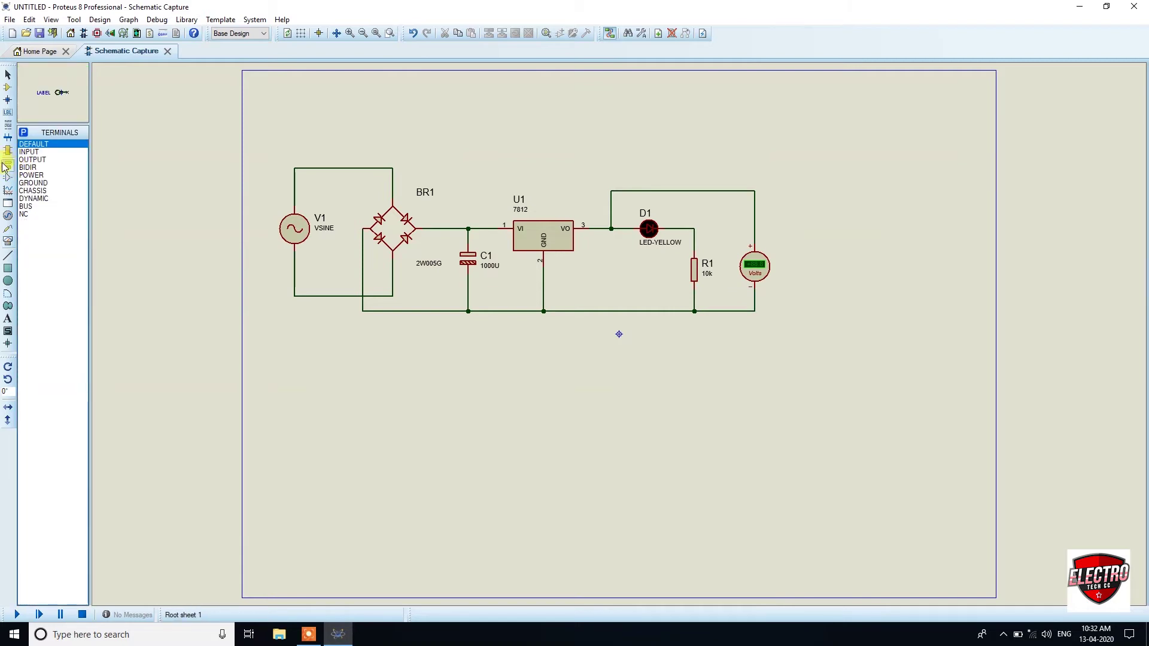
{"action": "left_click", "coordinate": [33, 182]}
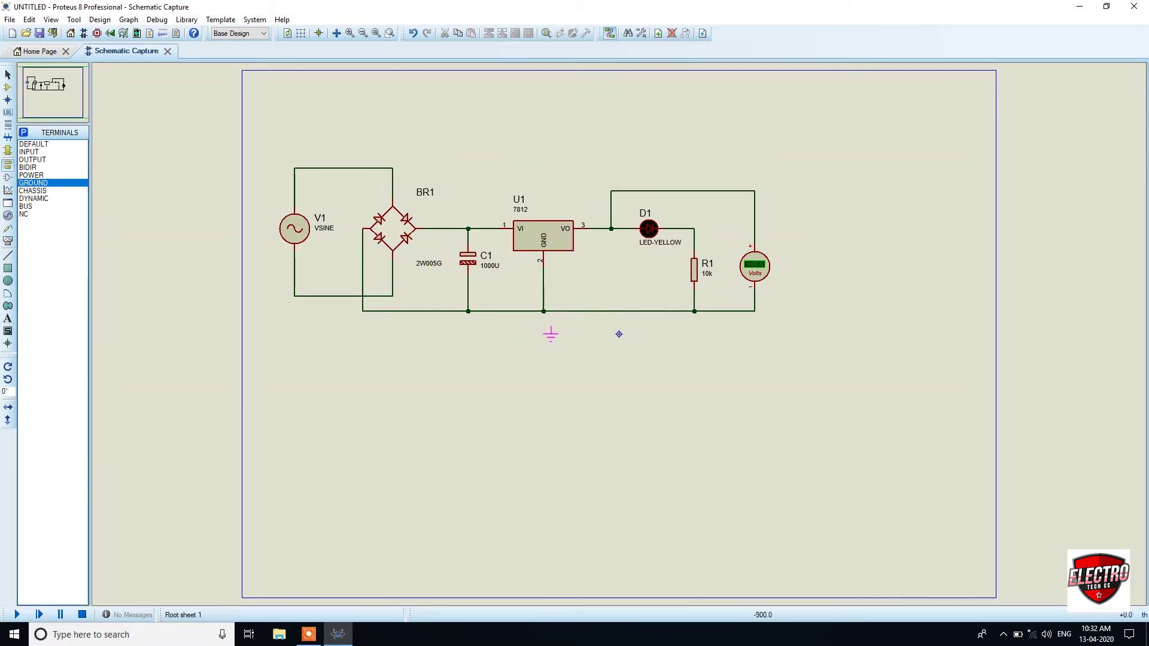
{"action": "left_click", "coordinate": [542, 323]}
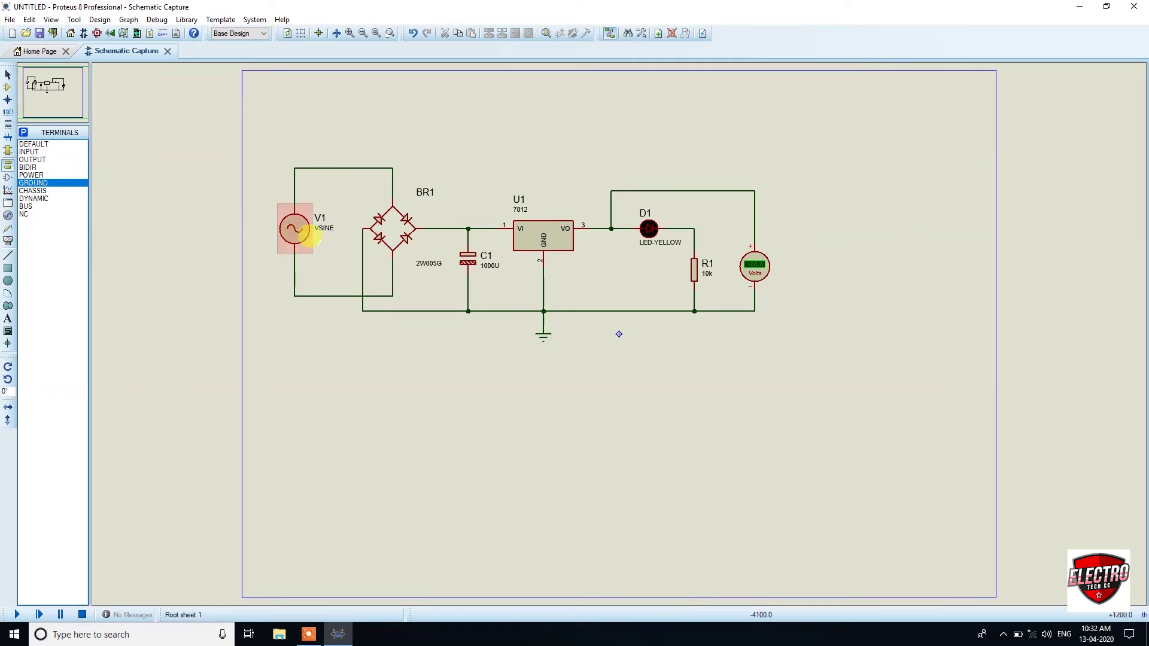
Set resistor R1's value to 300, and run and stop the simulation to check the LED and DC voltmeter
{"action": "double_click", "coordinate": [707, 274]}
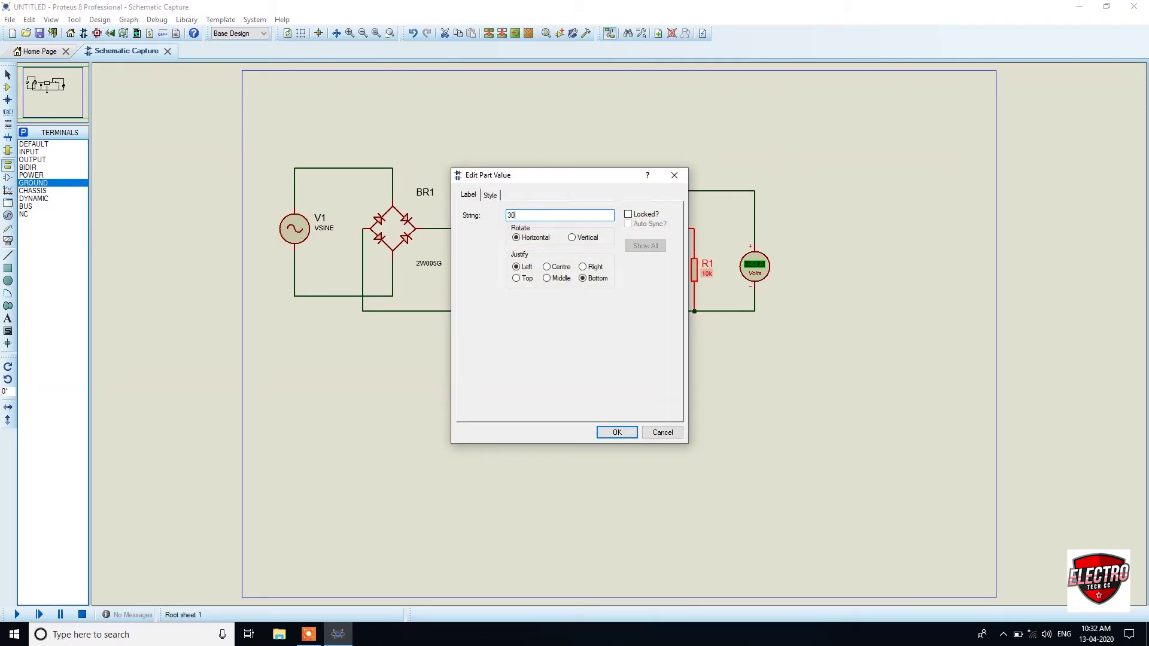
{"action": "left_click", "coordinate": [614, 432]}
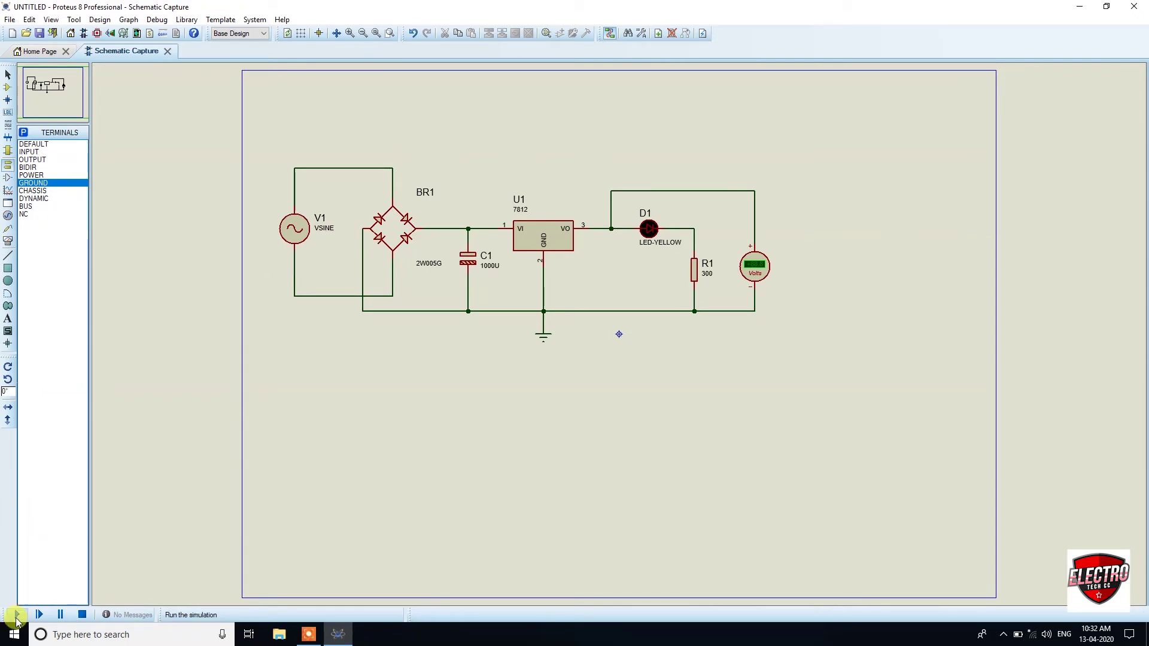
{"action": "left_click", "coordinate": [16, 615]}
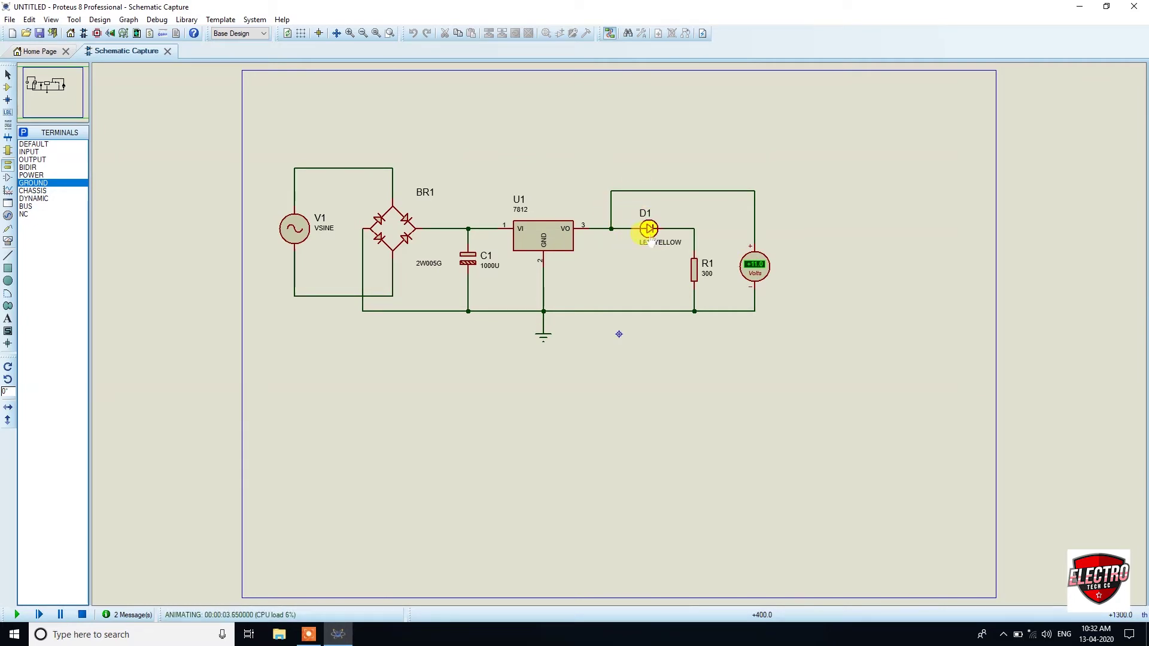
{"action": "left_click", "coordinate": [82, 615]}
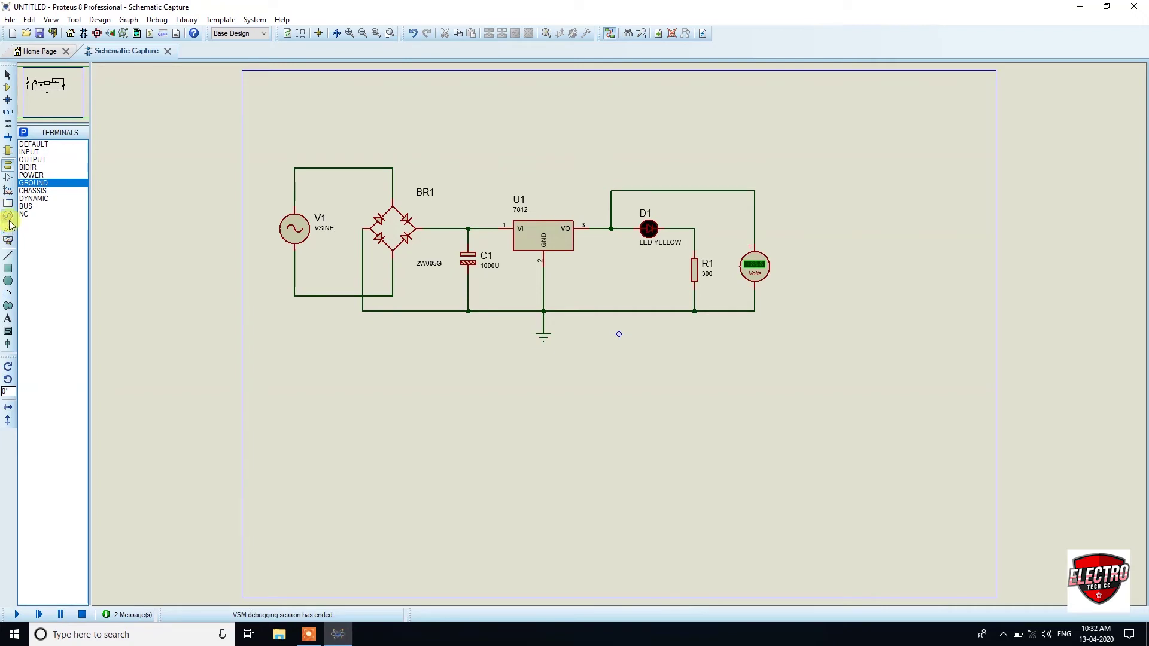
Place an AC voltmeter from the virtual instruments to the left of the VSINE source V1
{"action": "left_click", "coordinate": [8, 216]}
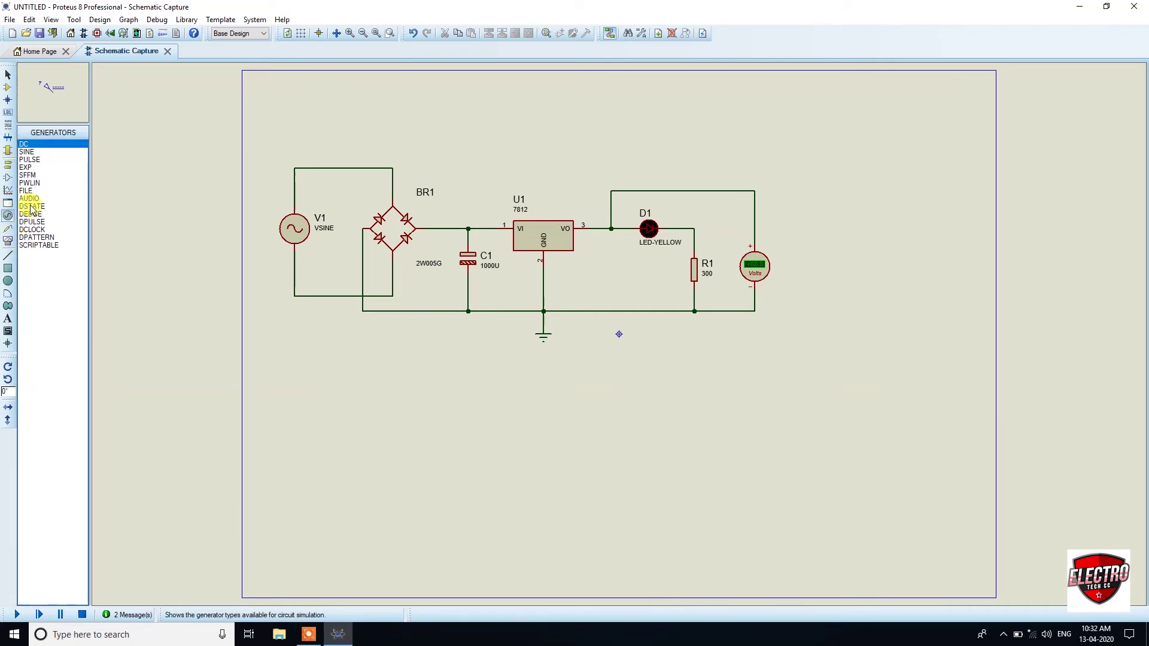
{"action": "left_click", "coordinate": [26, 152]}
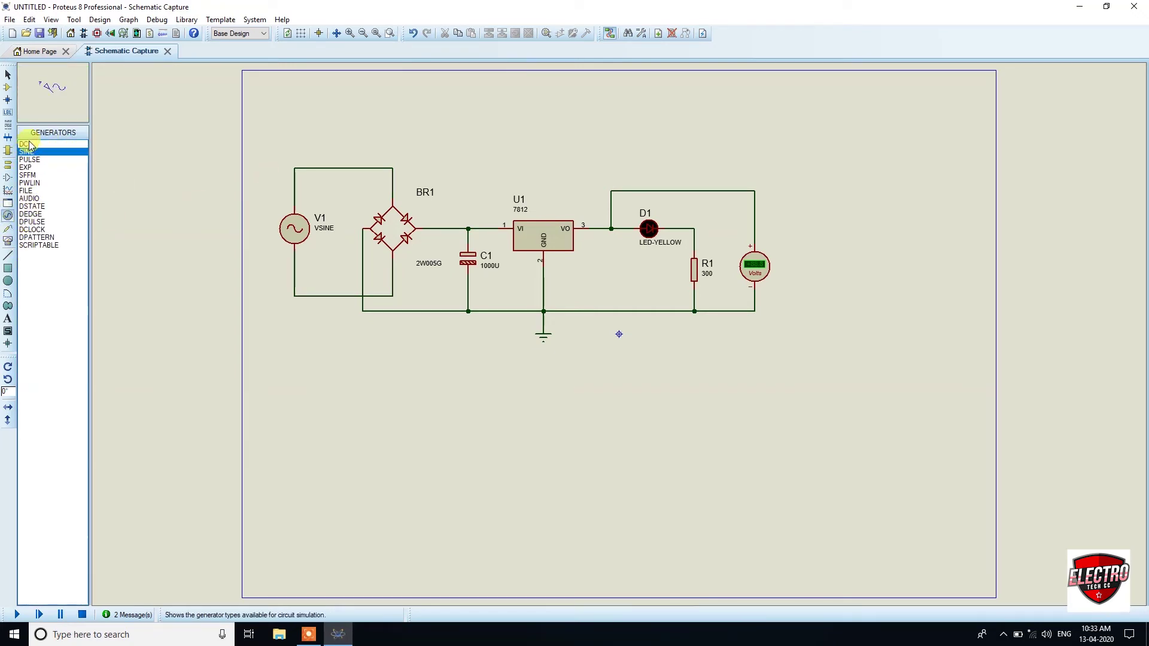
{"action": "left_click", "coordinate": [7, 241]}
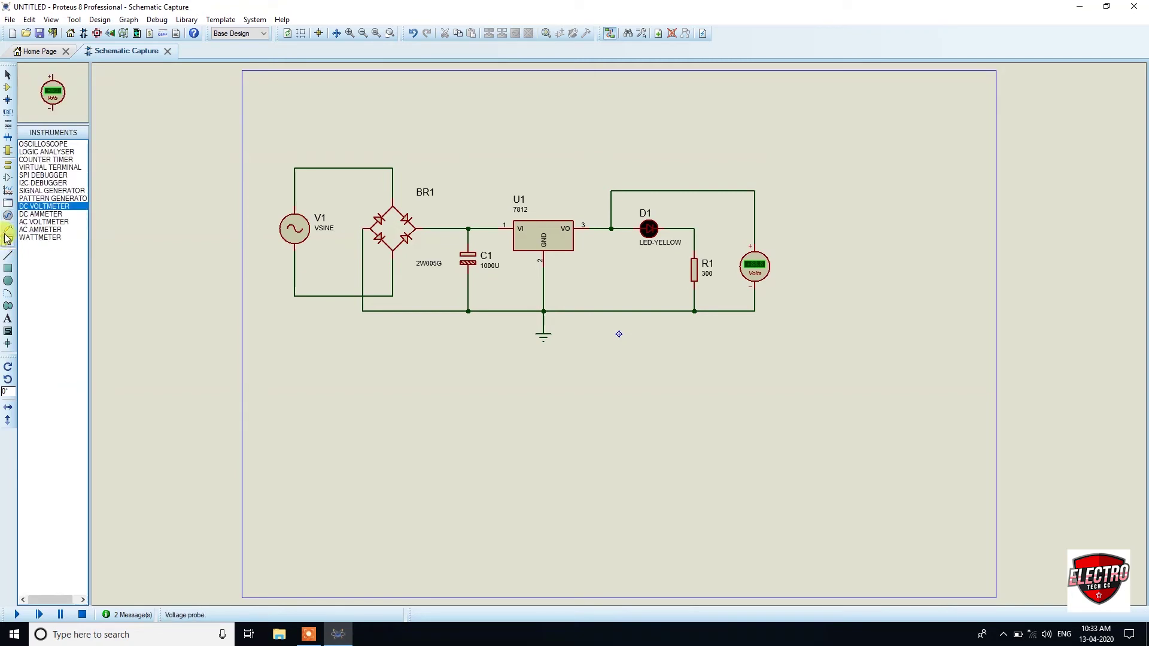
{"action": "left_click", "coordinate": [34, 229]}
{"action": "left_click", "coordinate": [35, 221]}
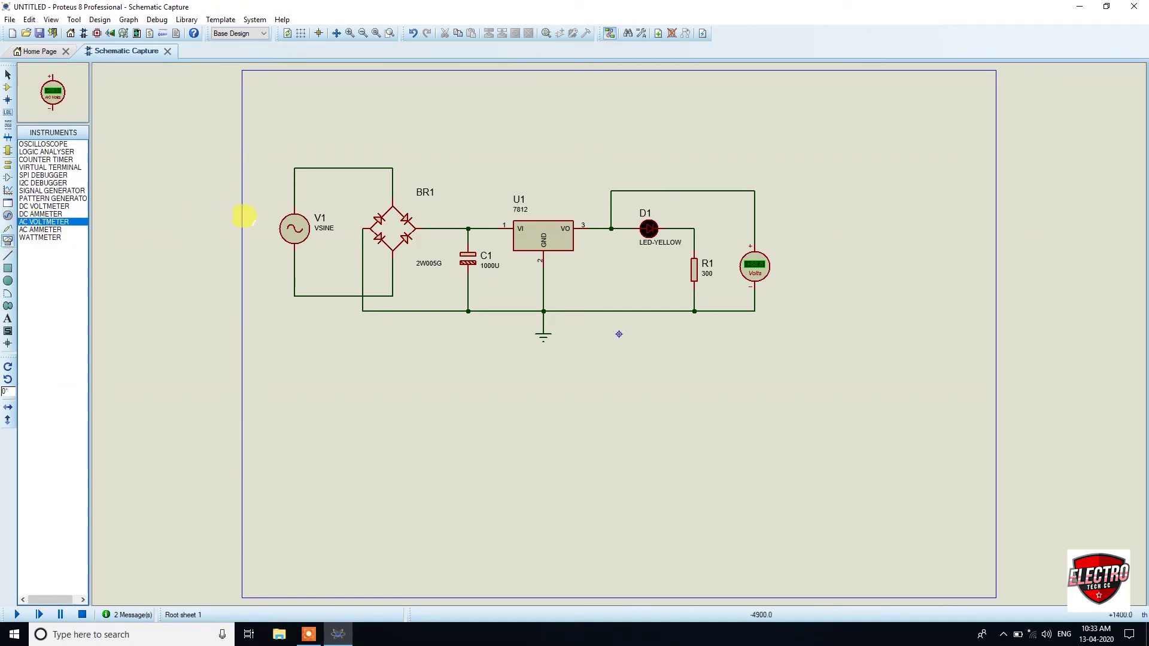
{"action": "left_click", "coordinate": [251, 219]}
{"action": "left_click", "coordinate": [257, 221]}
Wire the AC voltmeter across the VSINE source V1, and run and stop the simulation to check its reading
{"action": "left_click", "coordinate": [256, 198]}
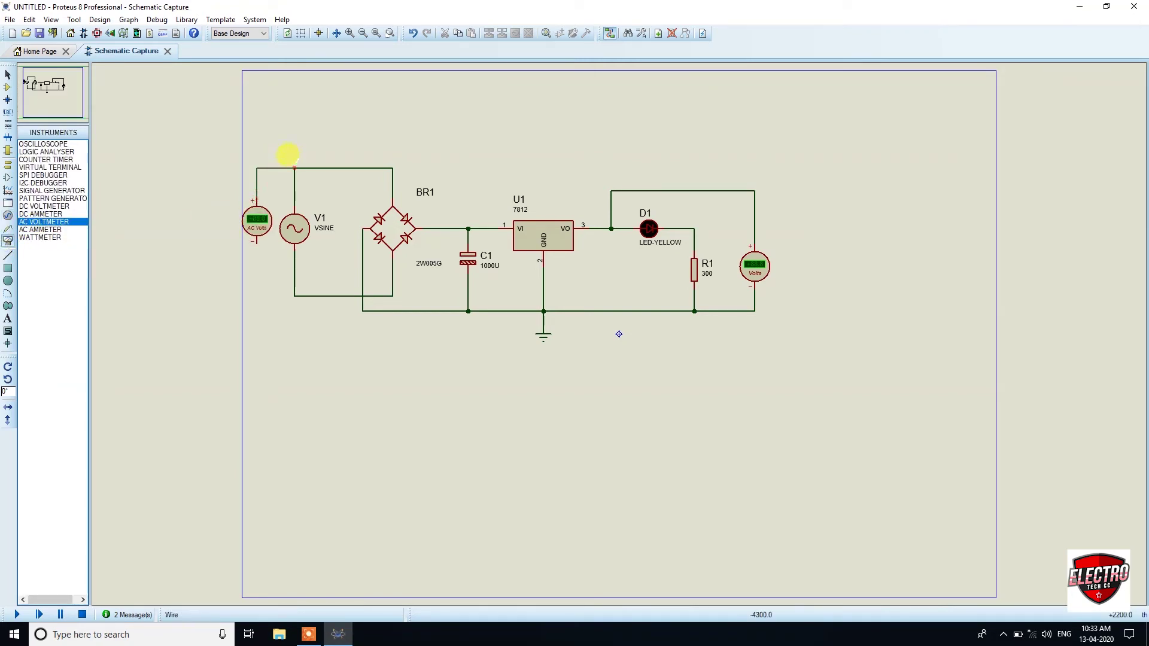
{"action": "left_click", "coordinate": [253, 241]}
{"action": "left_click", "coordinate": [294, 295]}
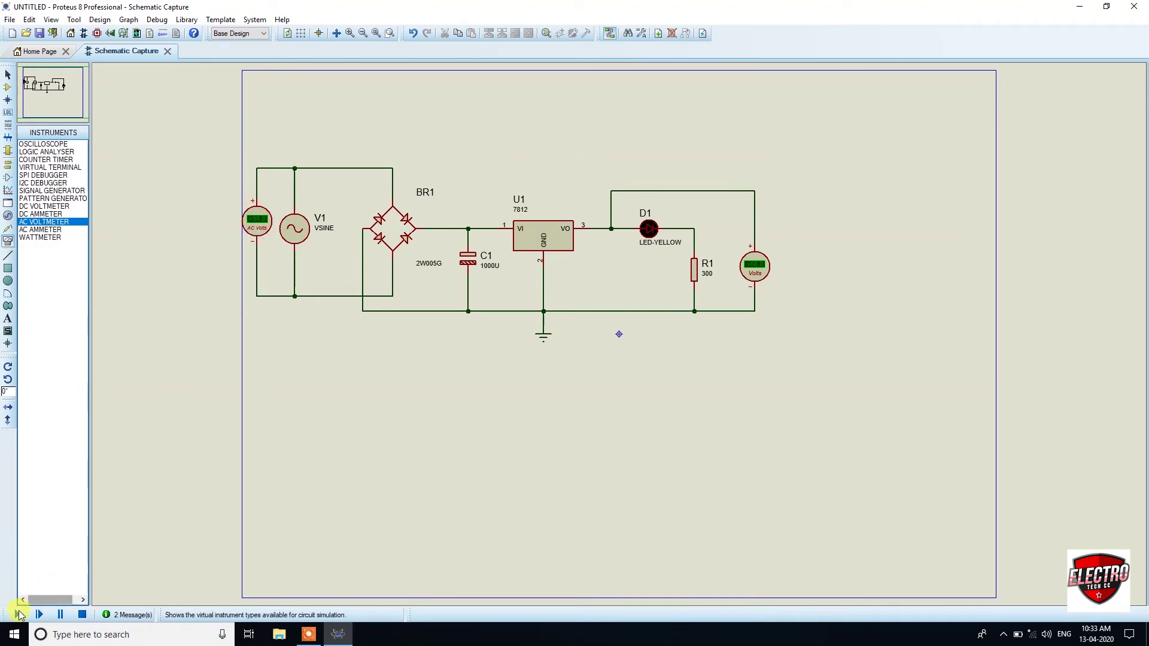
{"action": "left_click", "coordinate": [18, 614]}
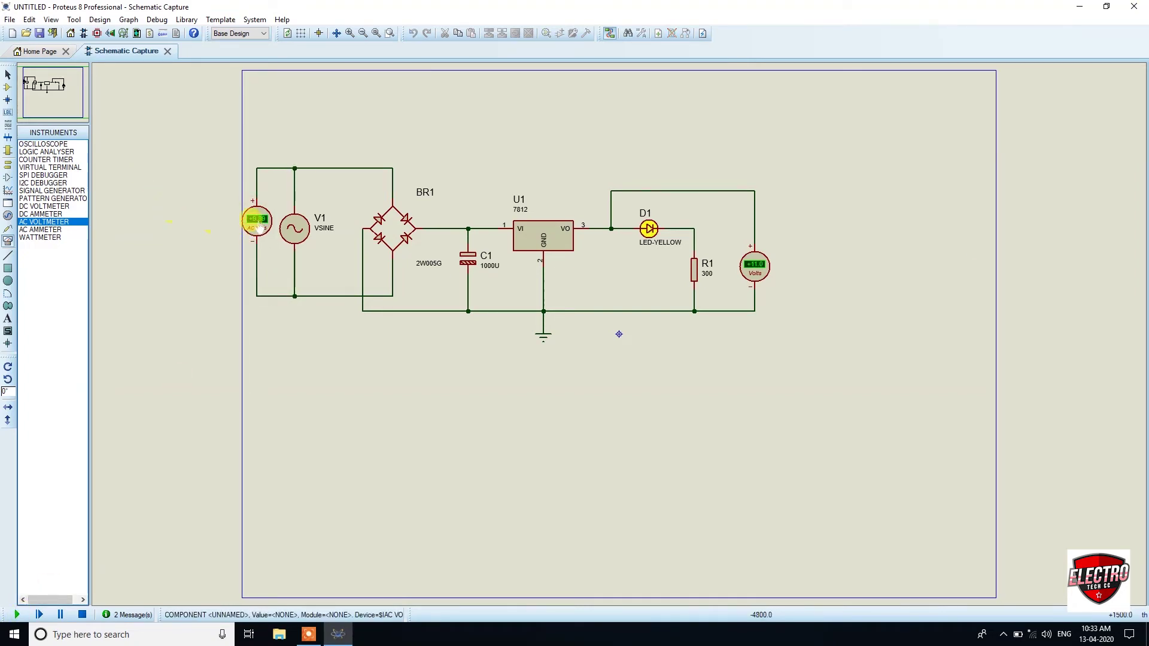
{"action": "left_click", "coordinate": [82, 615]}
Raise the amplitude of the VSINE source V1, and run and stop the simulation to check both voltmeters
{"action": "double_click", "coordinate": [294, 228]}
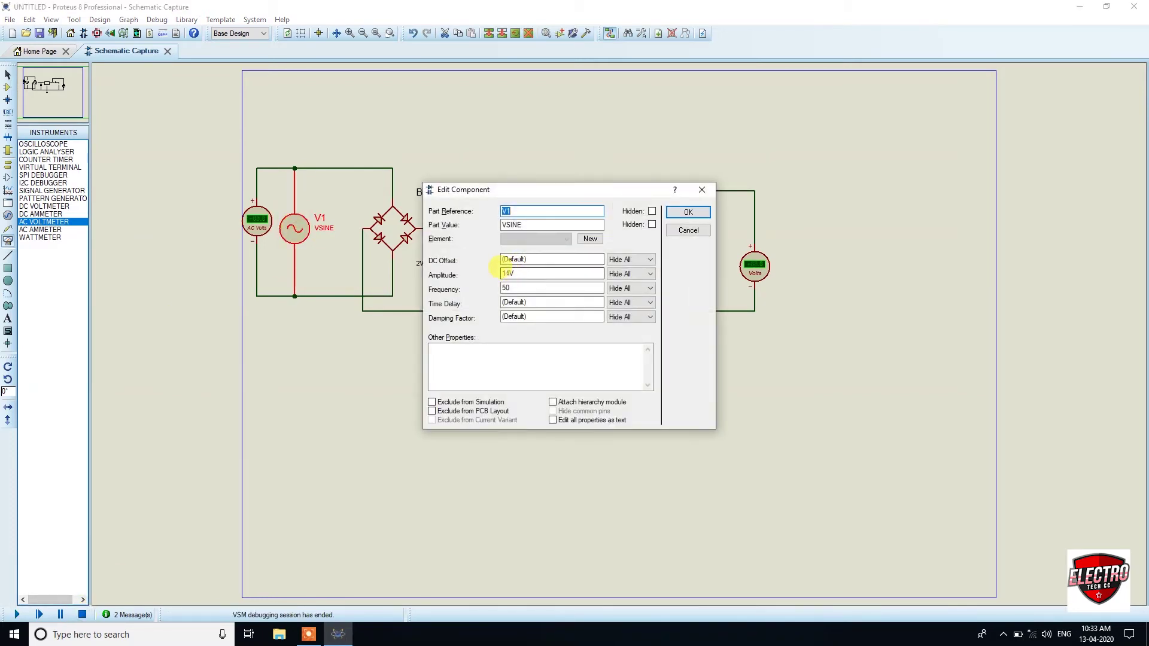
{"action": "left_click_drag", "start_coordinate": [507, 273], "coordinate": [460, 273]}
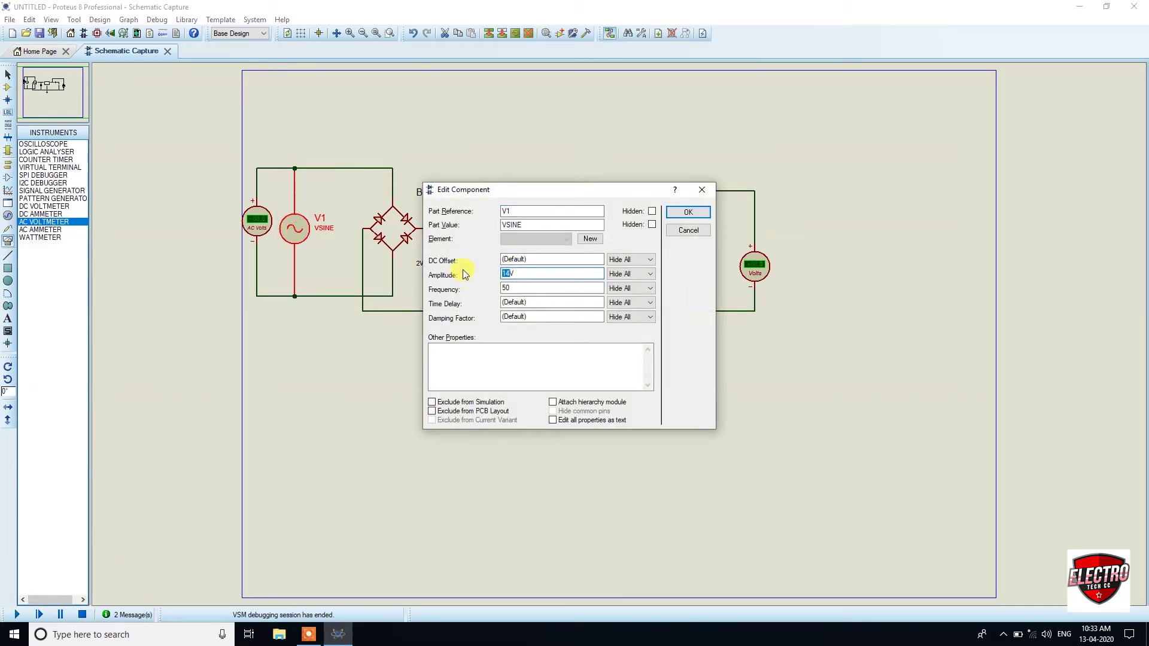
{"action": "type", "text": "1V"}
{"action": "key", "text": "Return"}
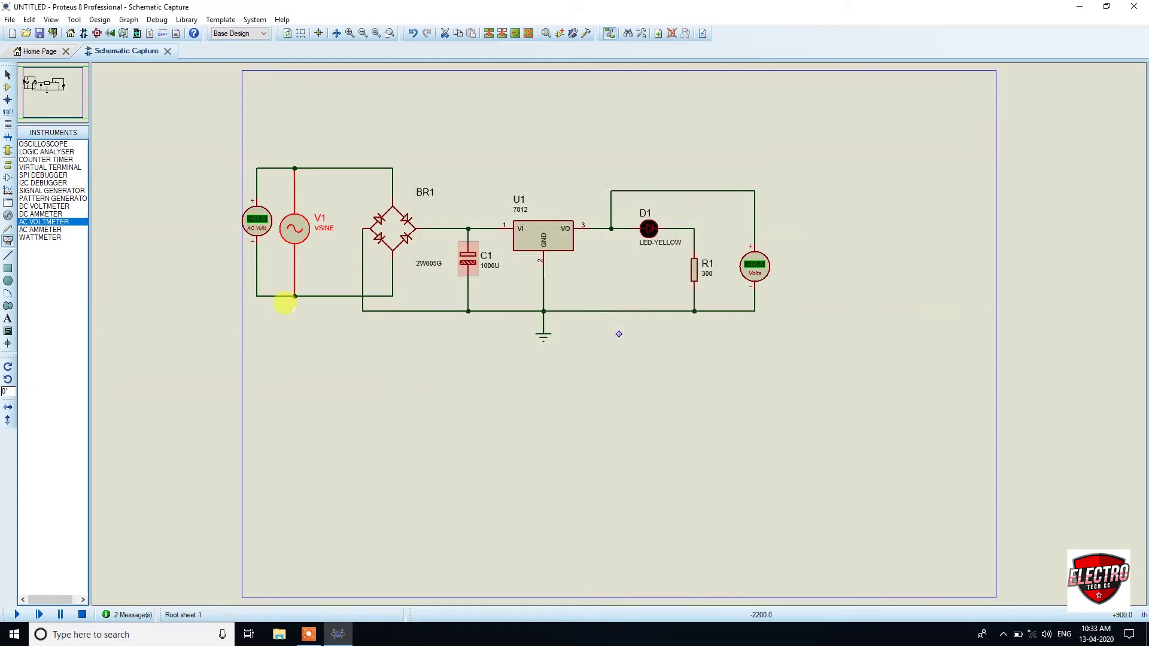
{"action": "left_click", "coordinate": [17, 614]}
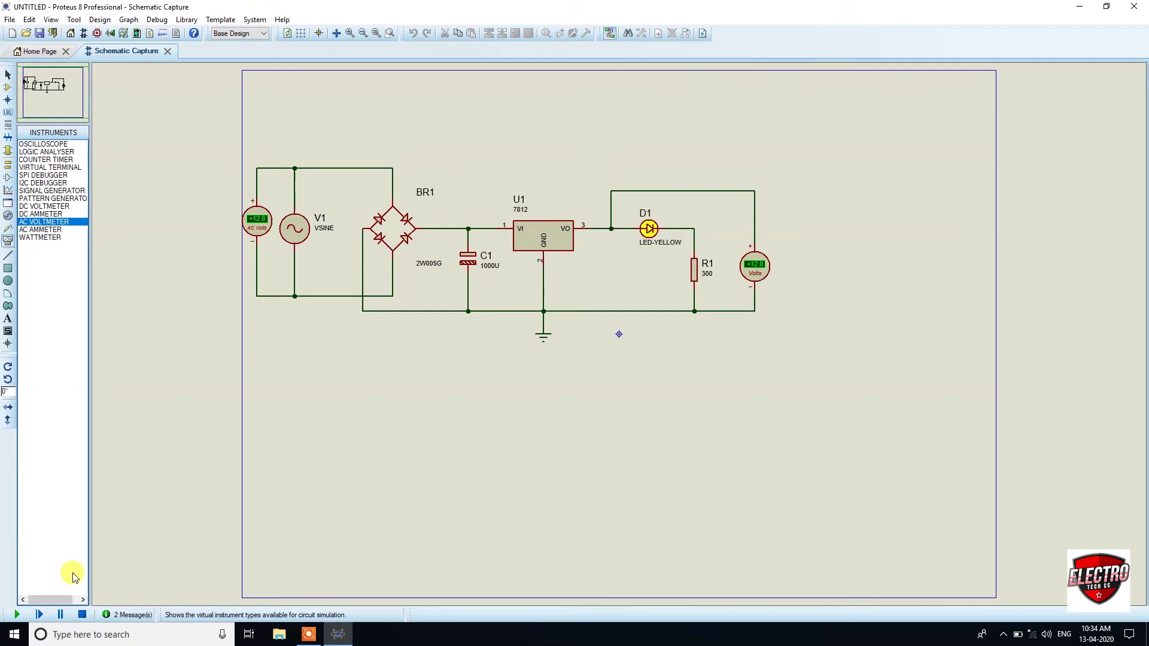
{"action": "left_click", "coordinate": [83, 614]}
Select the whole power supply circuit and move it up and to the right on the sheet to free space below
{"action": "left_click_drag", "start_coordinate": [196, 108], "coordinate": [844, 377]}
{"action": "left_click_drag", "start_coordinate": [513, 227], "coordinate": [609, 157]}
{"action": "left_click", "coordinate": [598, 385]}
{"action": "scroll", "coordinate": [612, 324], "scroll_direction": "up", "scroll_amount": 3}
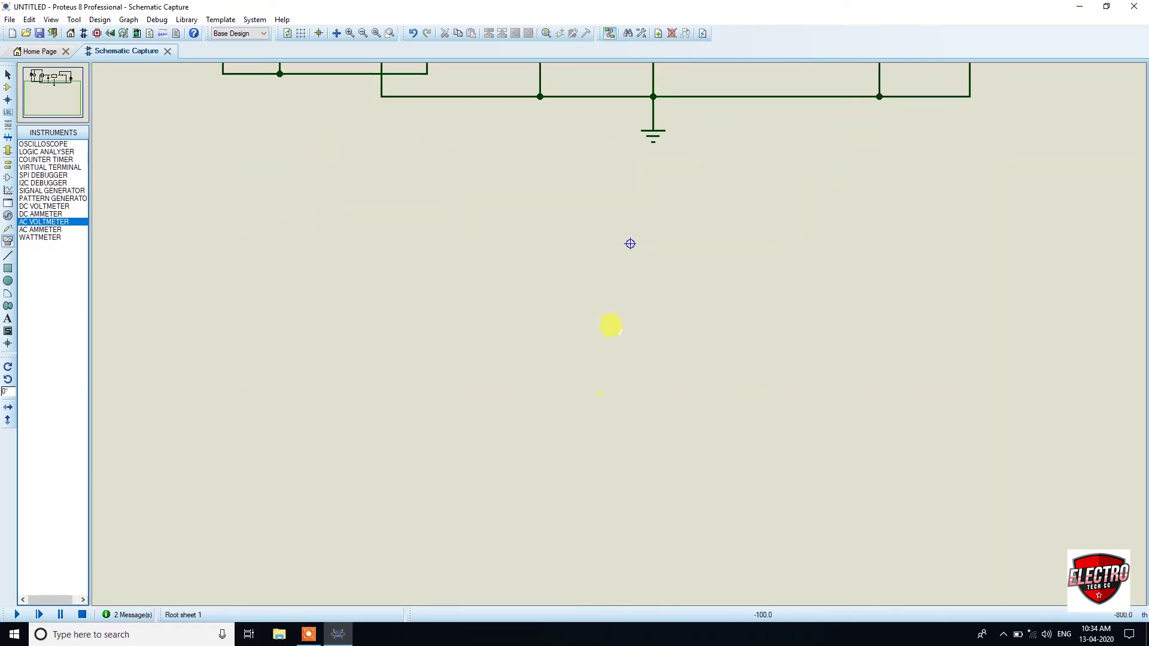
{"action": "scroll", "coordinate": [619, 337], "scroll_direction": "down", "scroll_amount": 3}
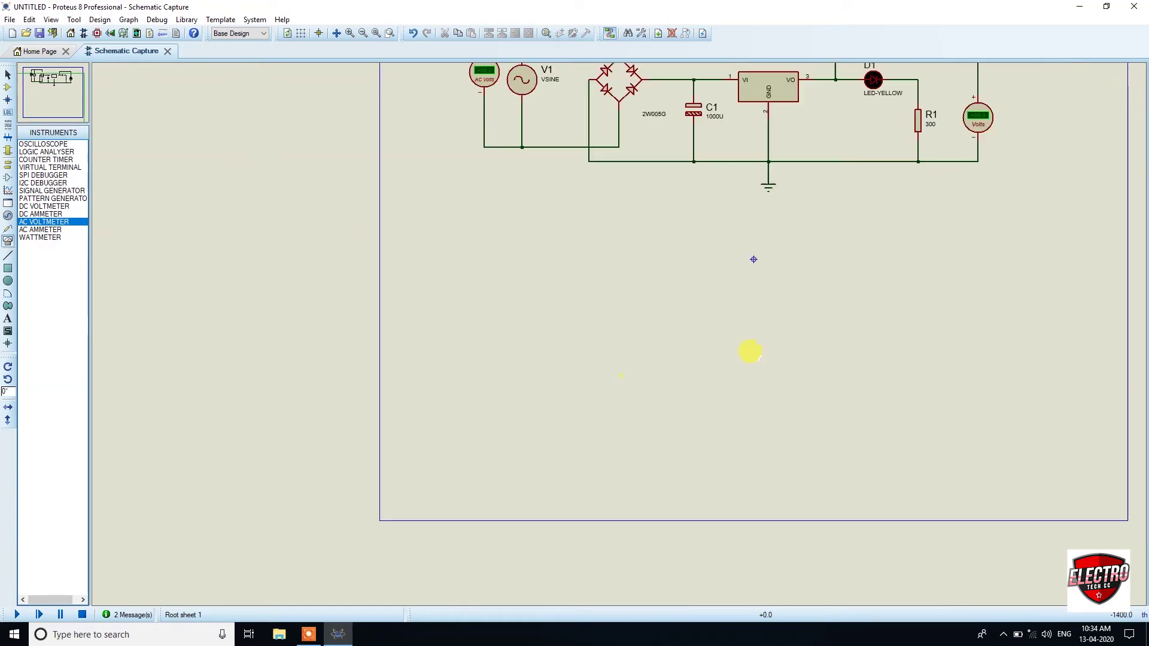
{"action": "scroll", "coordinate": [750, 354], "scroll_direction": "up", "scroll_amount": 2}
{"action": "scroll", "coordinate": [613, 323], "scroll_direction": "up", "scroll_amount": 2}
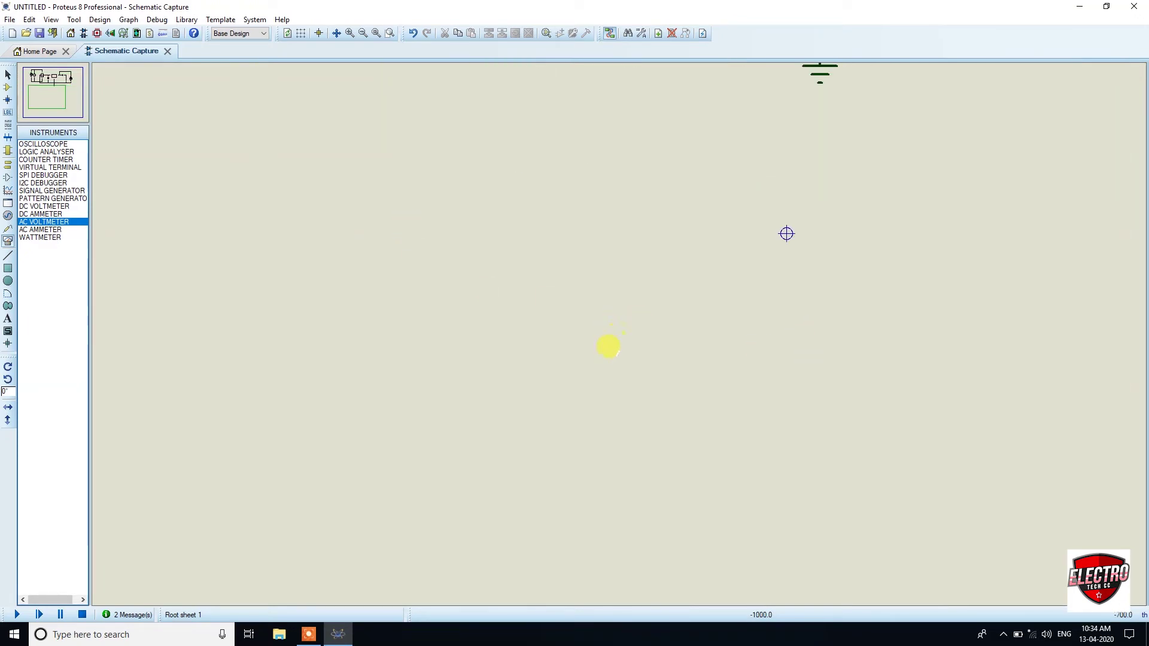
{"action": "scroll", "coordinate": [621, 340], "scroll_direction": "up", "scroll_amount": 1}
{"action": "scroll", "coordinate": [730, 267], "scroll_direction": "down", "scroll_amount": 2}
{"action": "scroll", "coordinate": [692, 289], "scroll_direction": "up", "scroll_amount": 2}
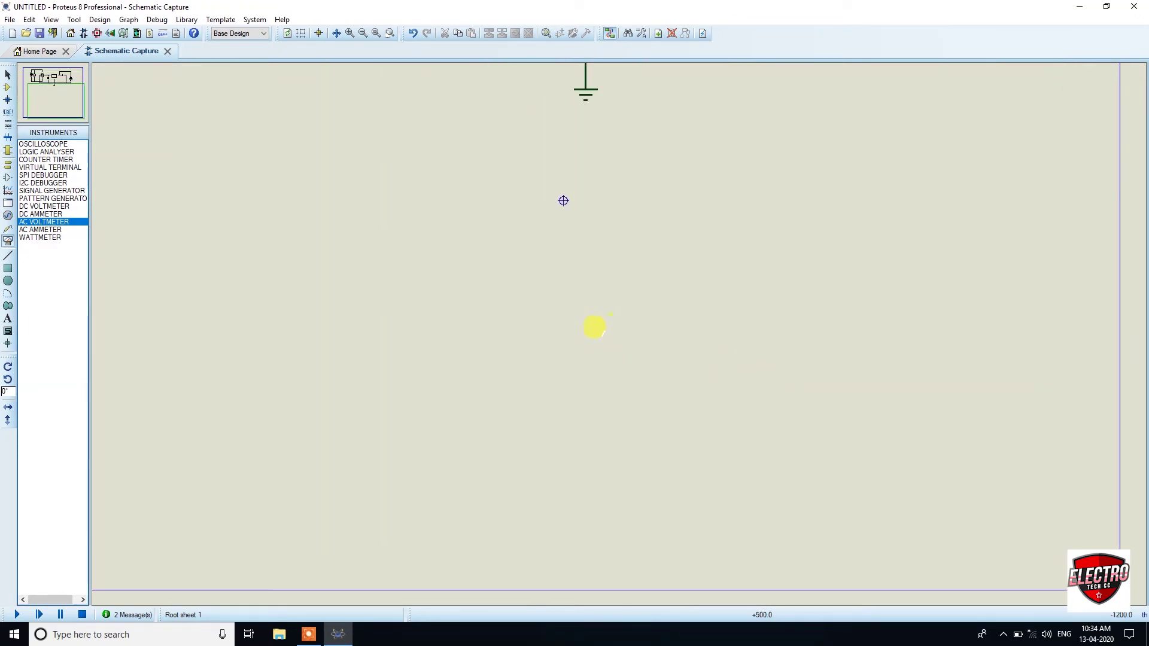
{"action": "scroll", "coordinate": [612, 322], "scroll_direction": "up", "scroll_amount": 1}
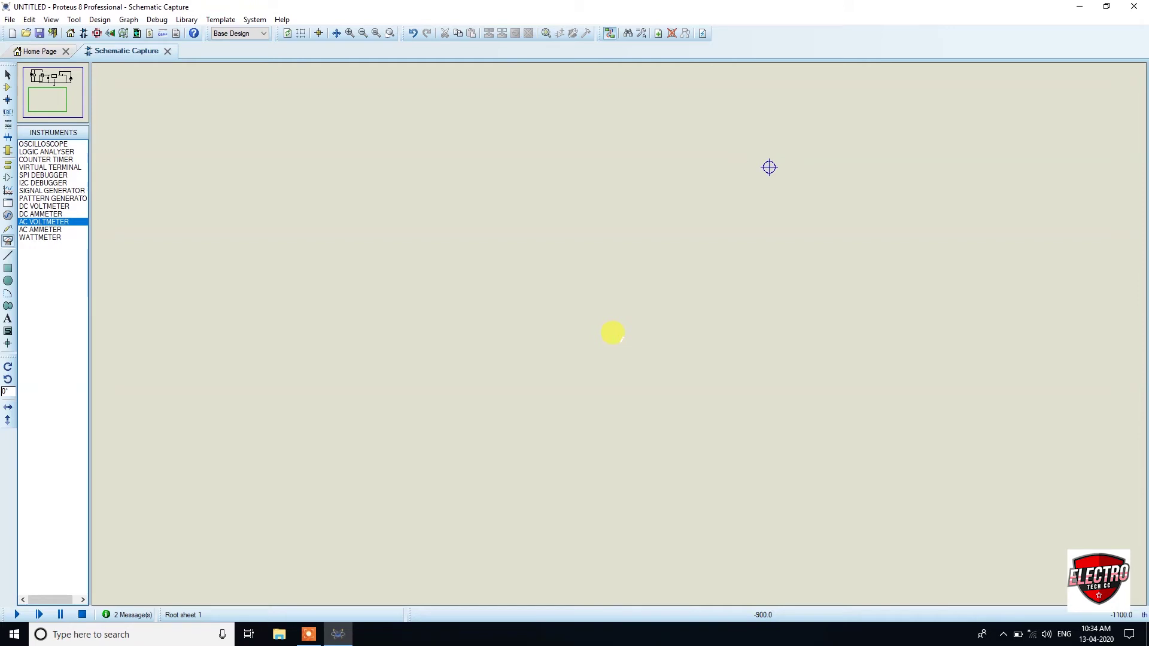
Search the device library for 555 and add the 555 Timer/Oscillator from the ANALOG library to the device list
{"action": "left_click", "coordinate": [8, 86]}
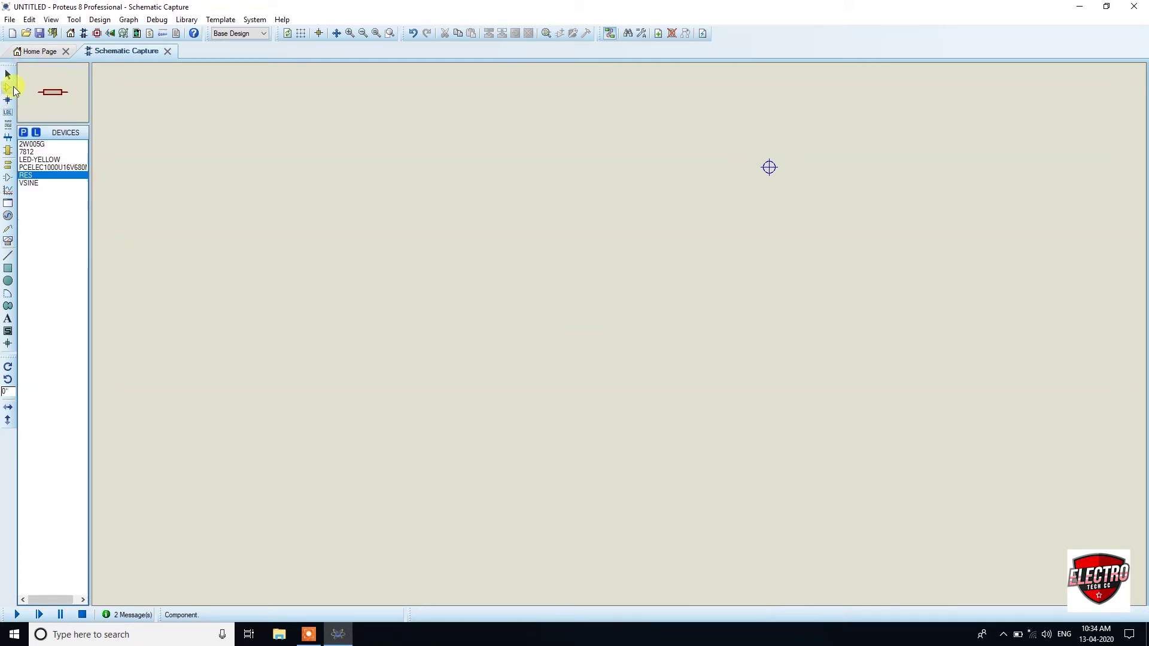
{"action": "left_click", "coordinate": [27, 135]}
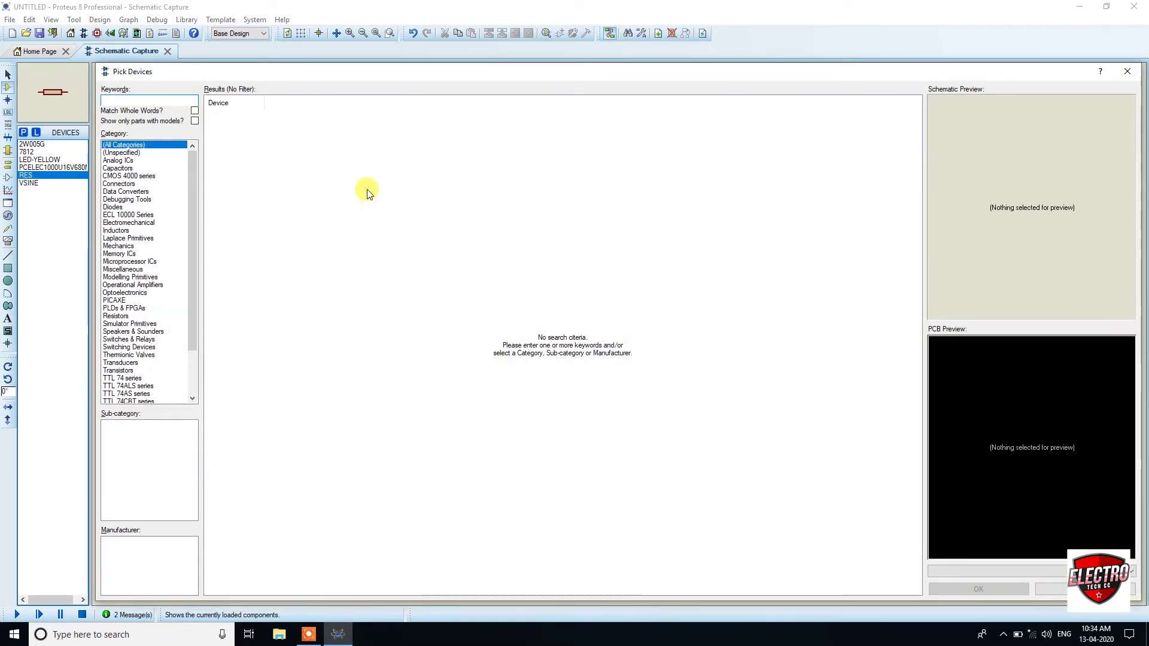
{"action": "type", "text": "555"}
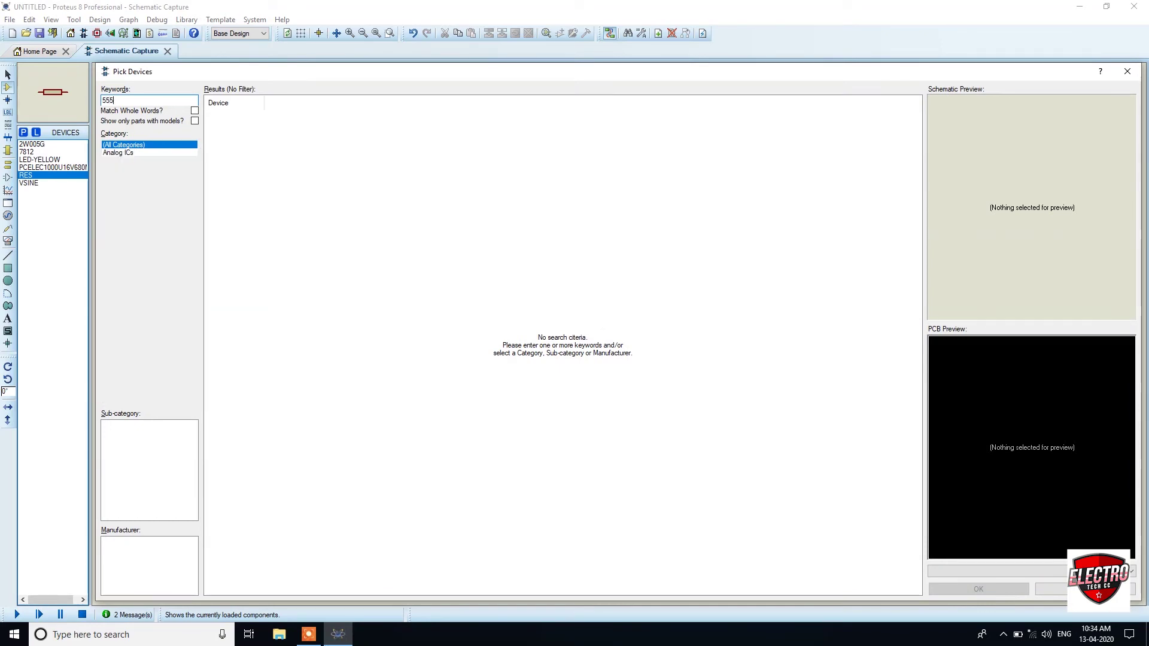
{"action": "double_click", "coordinate": [213, 268]}
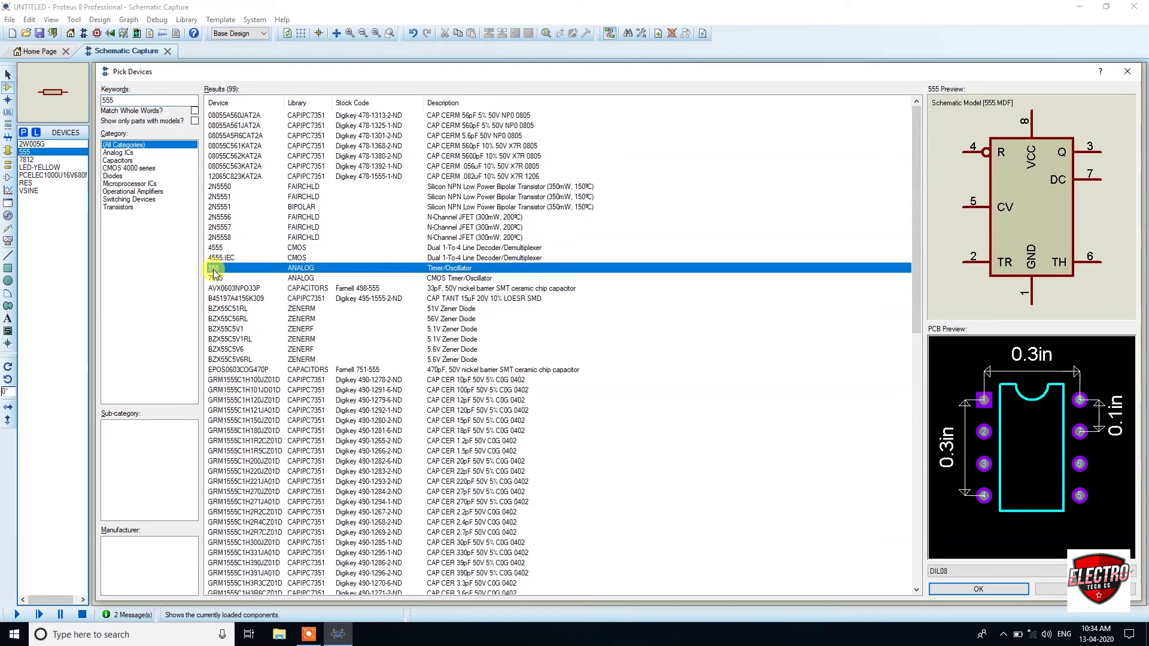
Search the device library for diode and add the generic DIODE from the DEVICE library to the device list
{"action": "double_click", "coordinate": [103, 100]}
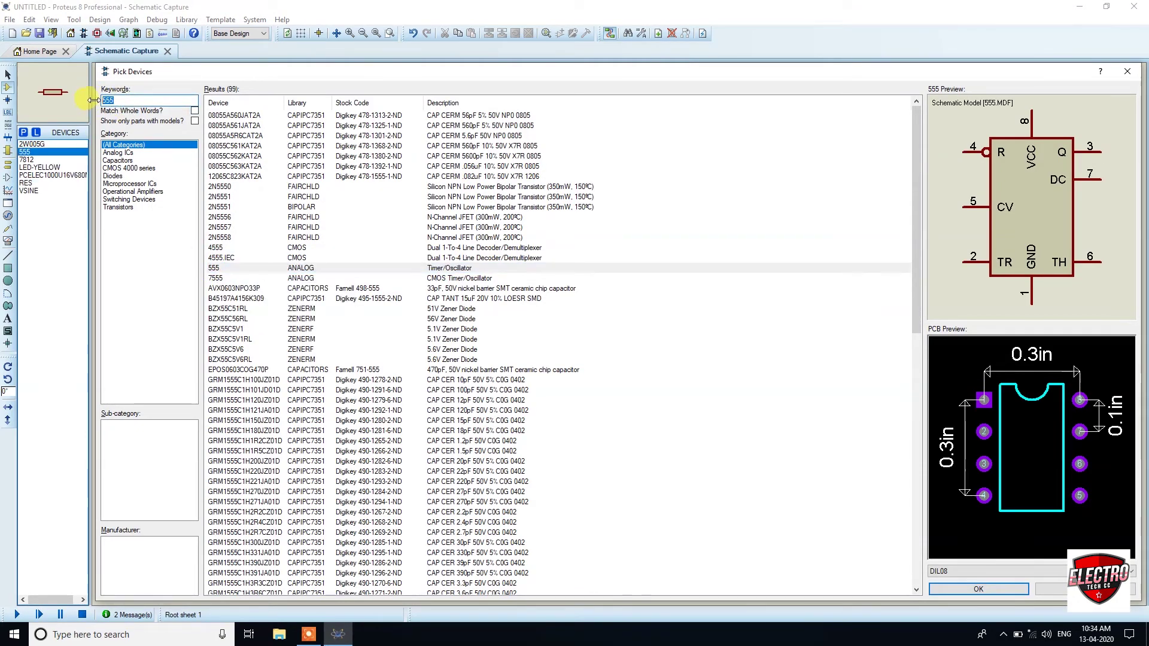
{"action": "key", "text": "BackSpace"}
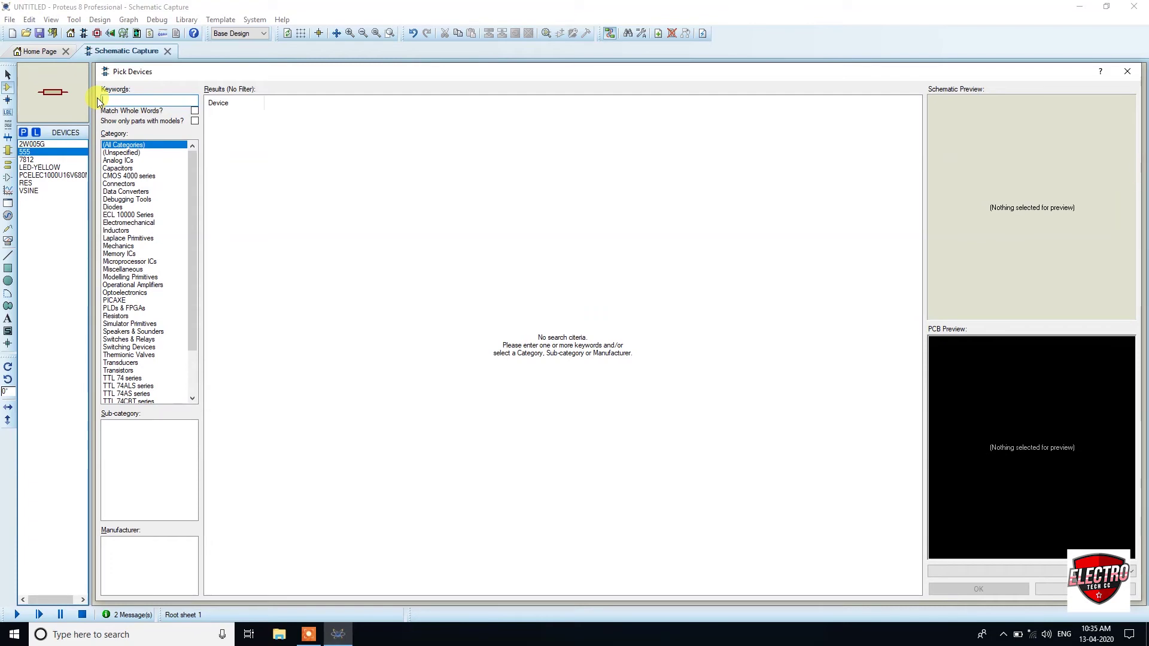
{"action": "type", "text": "di"}
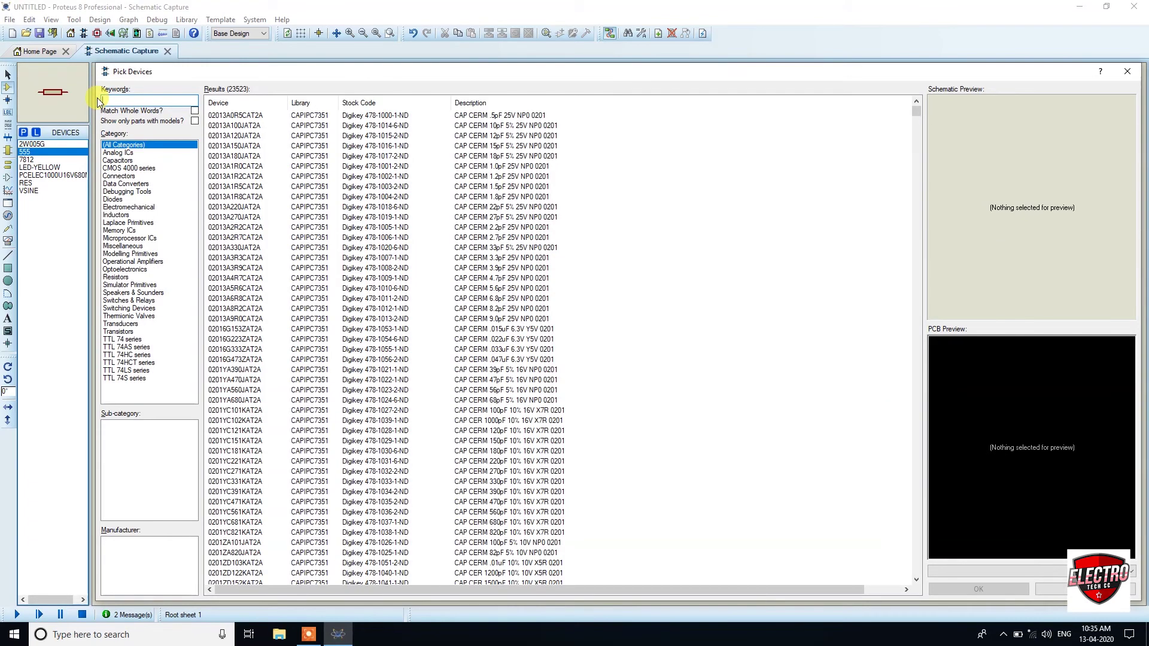
{"action": "type", "text": "eo"}
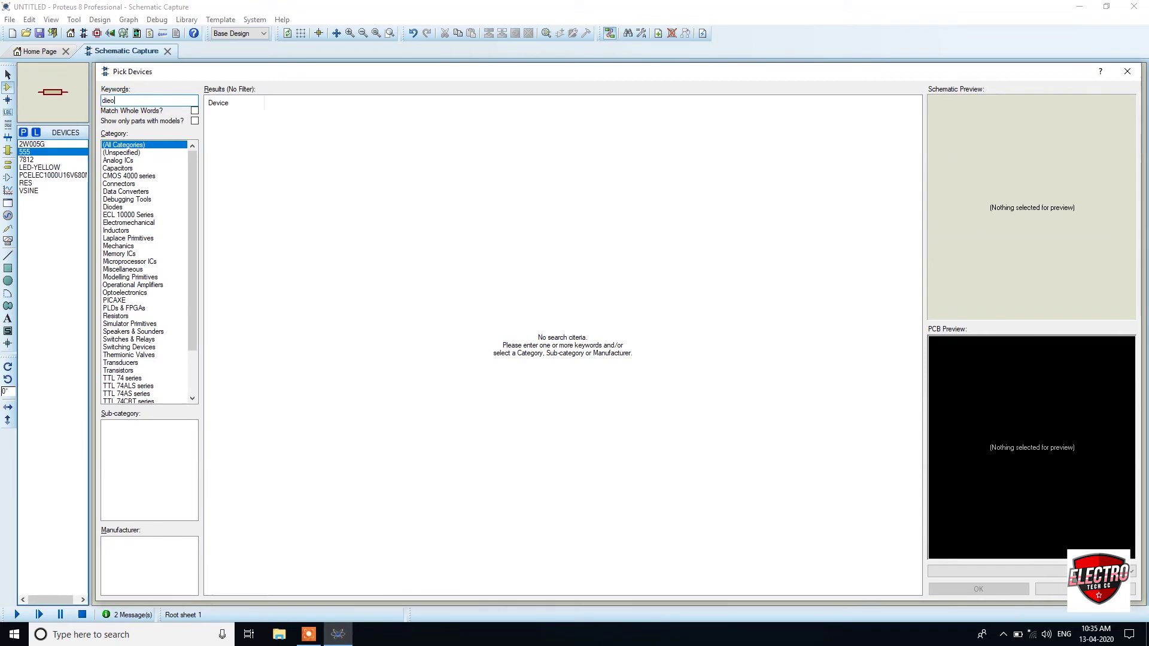
{"action": "type", "text": "de"}
{"action": "key", "text": "BackSpace"}
{"action": "key", "text": "BackSpace"}
{"action": "key", "text": "BackSpace"}
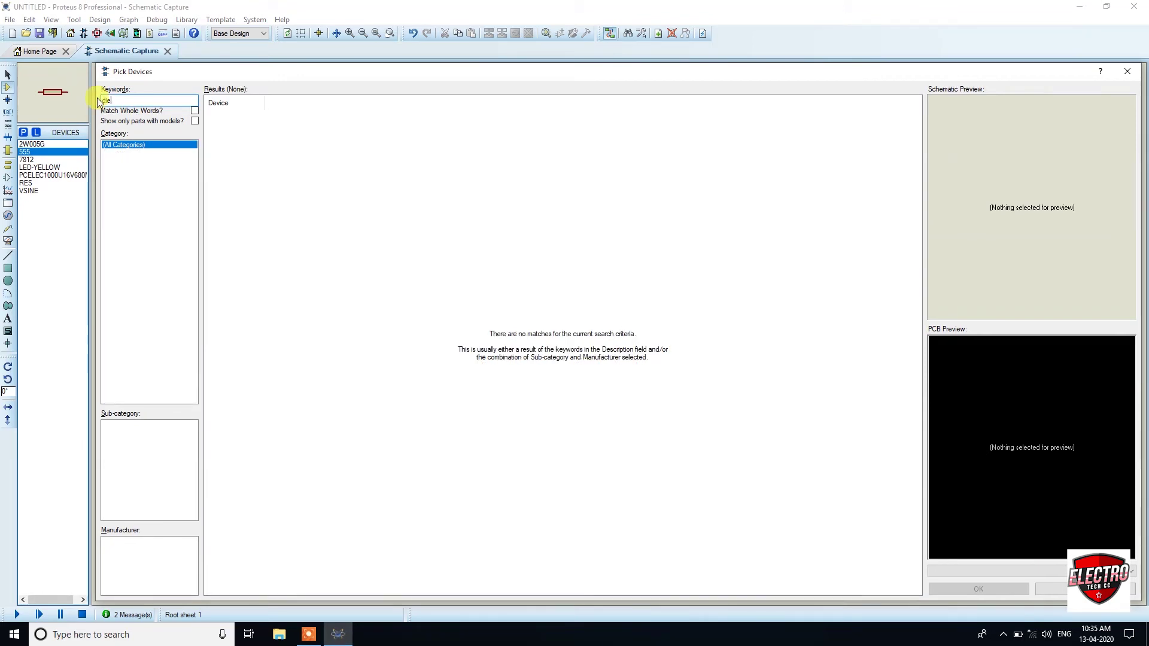
{"action": "type", "text": "ode"}
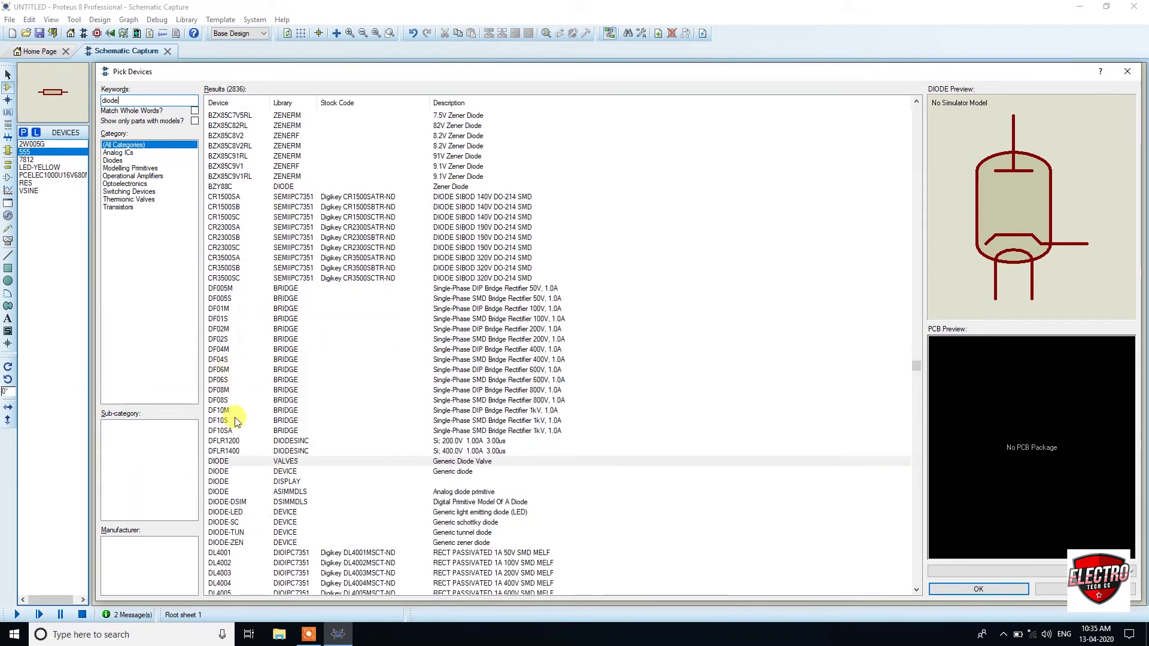
{"action": "left_click", "coordinate": [219, 462]}
{"action": "double_click", "coordinate": [218, 471]}
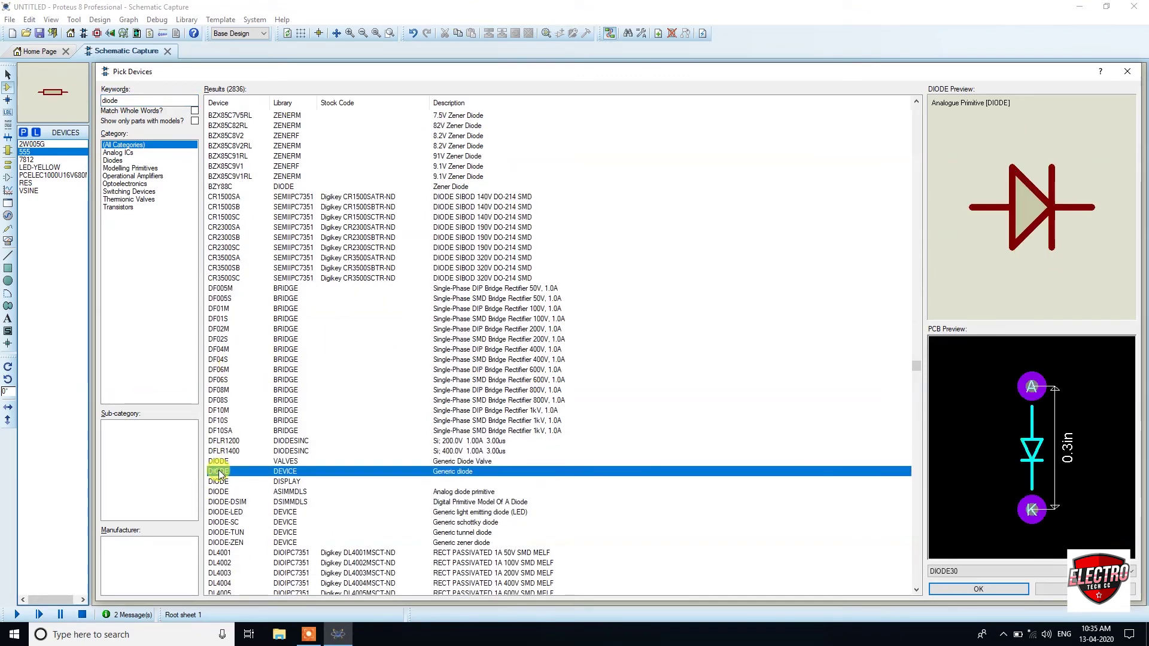
Search the device library for pot-hg and add the POT-HG interactive potentiometer from the ACTIVE library to the device list
{"action": "key", "text": "BackSpace"}
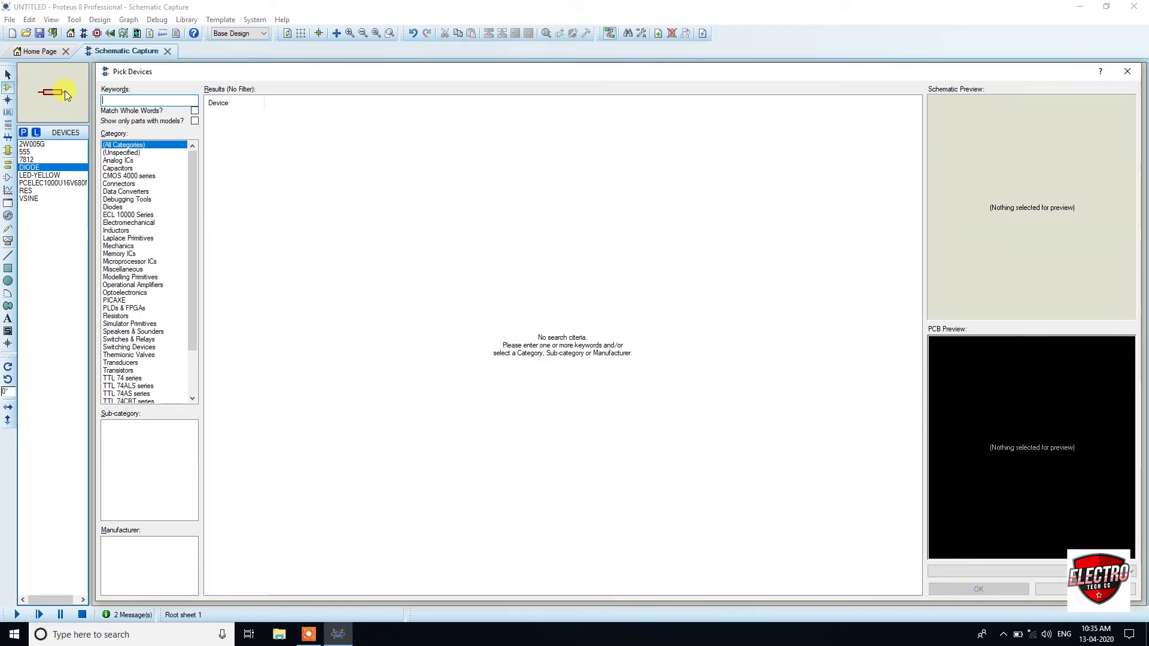
{"action": "type", "text": "hot-"}
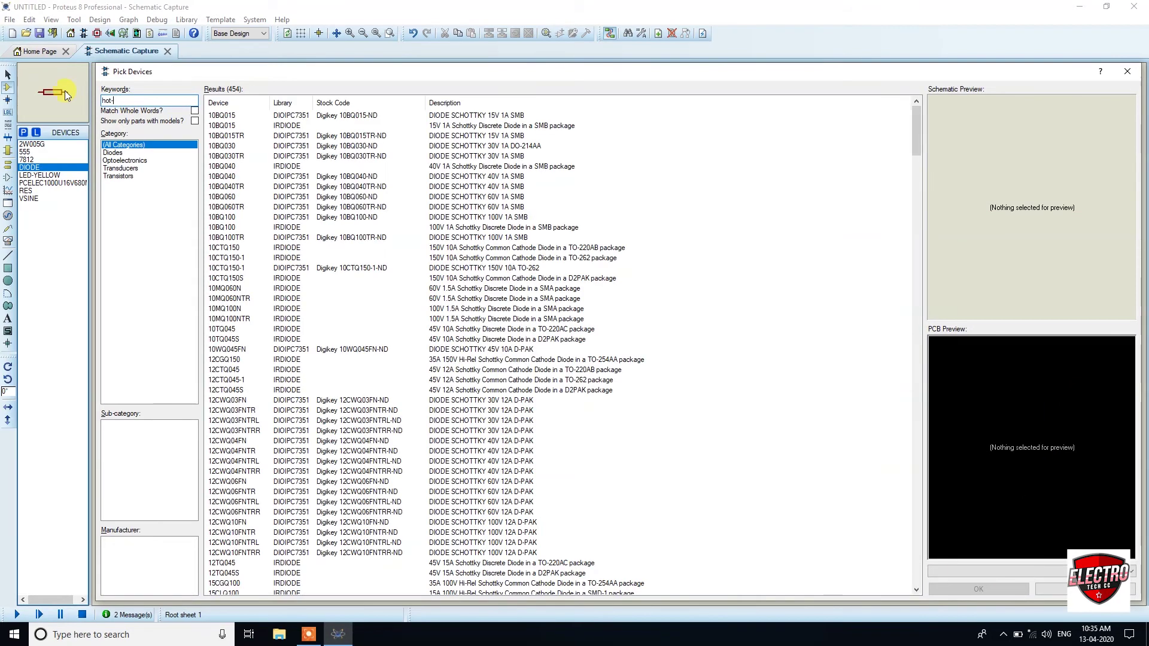
{"action": "key", "text": "BackSpace"}
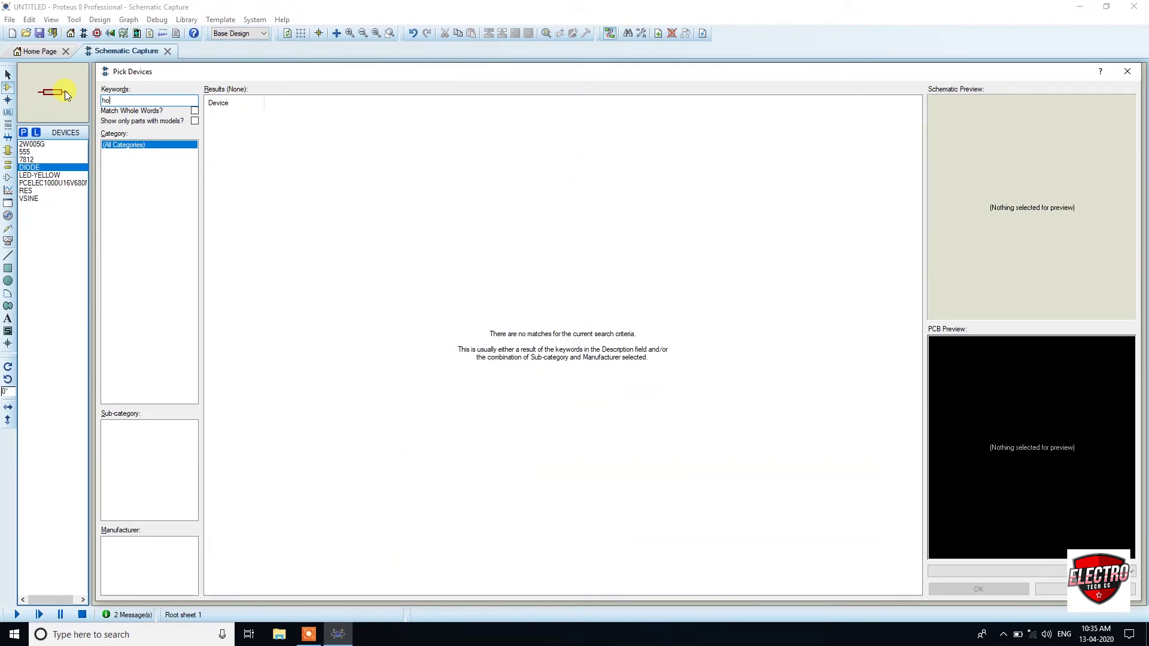
{"action": "key", "text": "BackSpace"}
{"action": "key", "text": "BackSpace"}
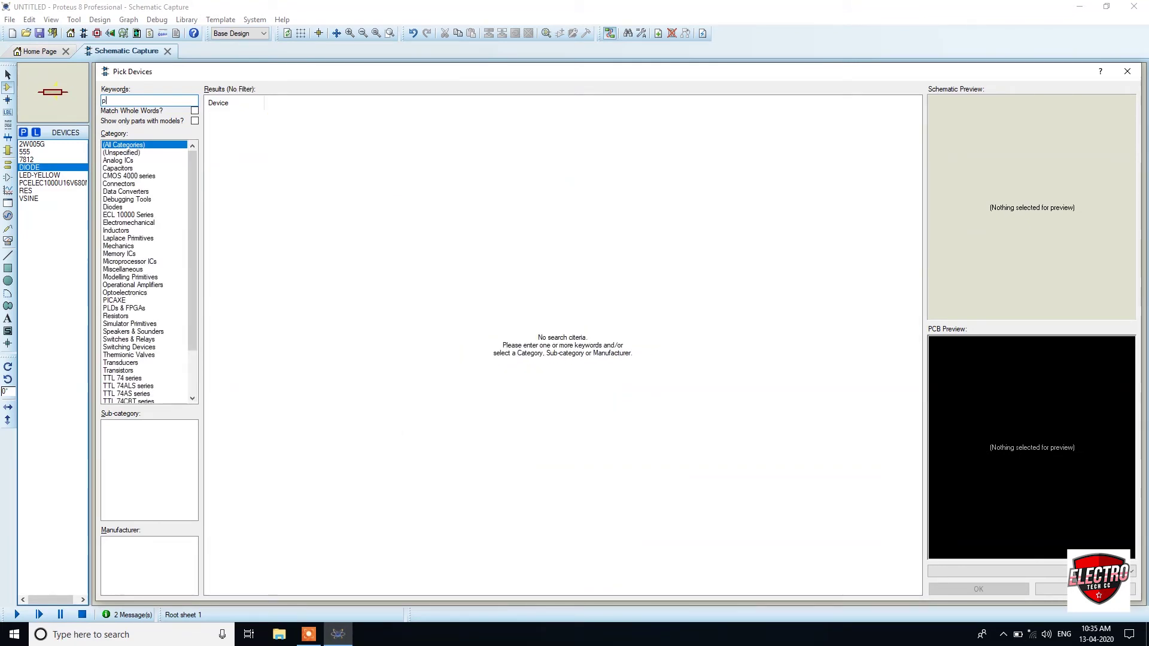
{"action": "type", "text": "pot-gh"}
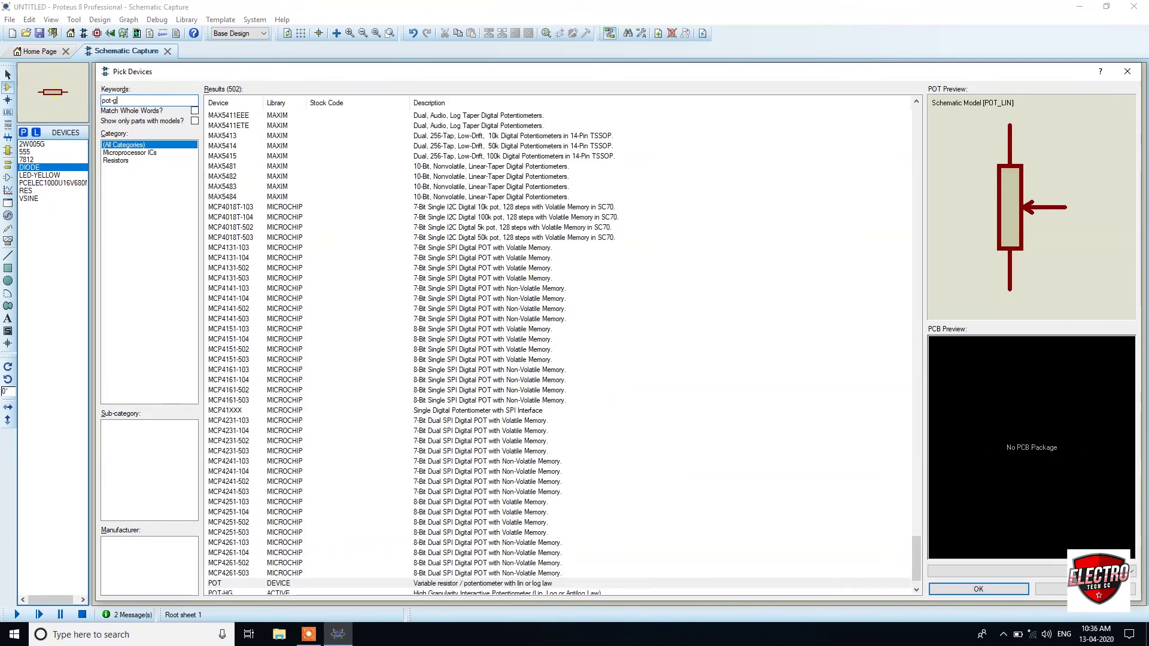
{"action": "key", "text": "BackSpace"}
{"action": "key", "text": "BackSpace"}
{"action": "type", "text": "hg"}
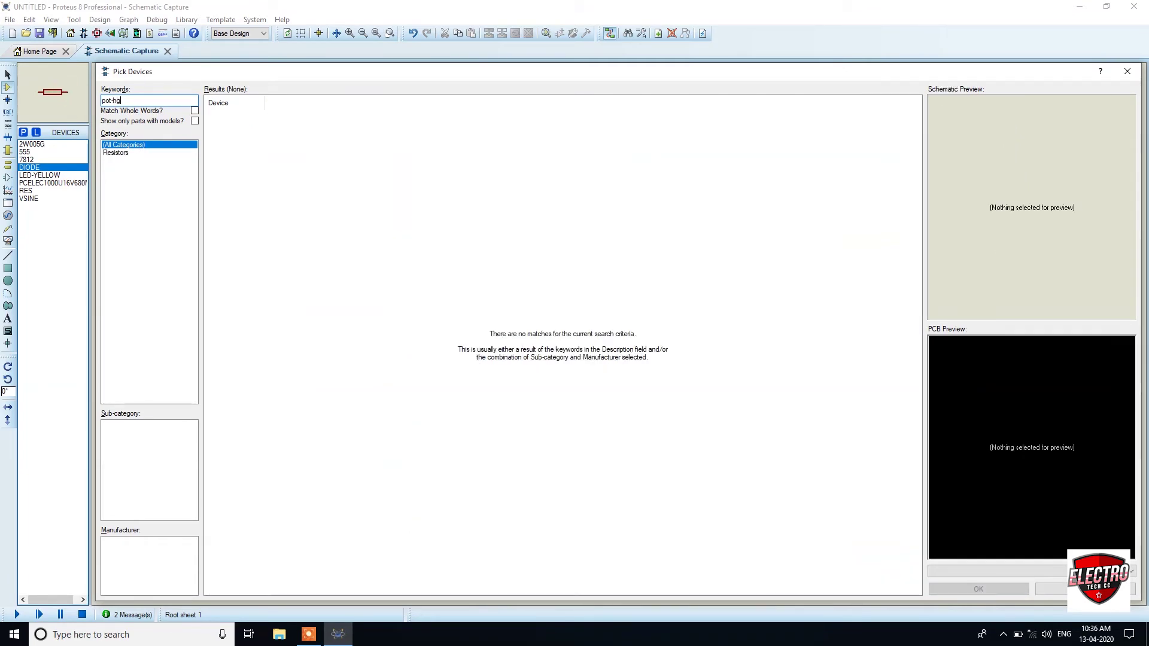
{"action": "left_click", "coordinate": [264, 116]}
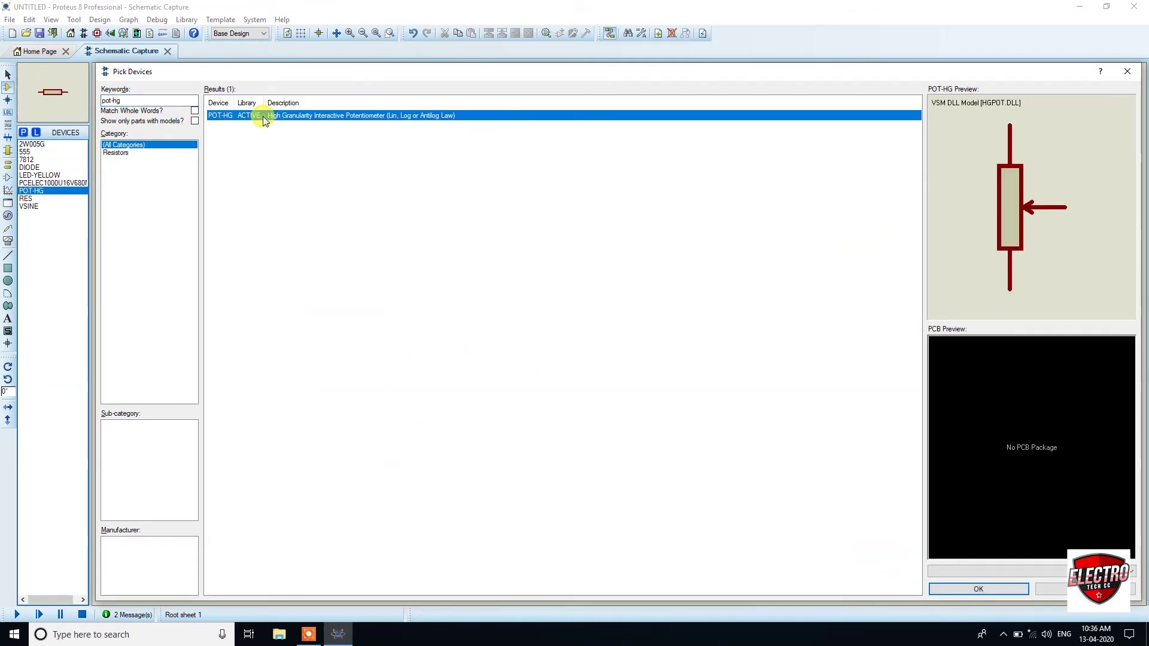
{"action": "double_click", "coordinate": [264, 116]}
Place a 555 timer in the free space on the sheet below the power supply circuit
{"action": "left_click", "coordinate": [43, 183]}
{"action": "left_click", "coordinate": [36, 168]}
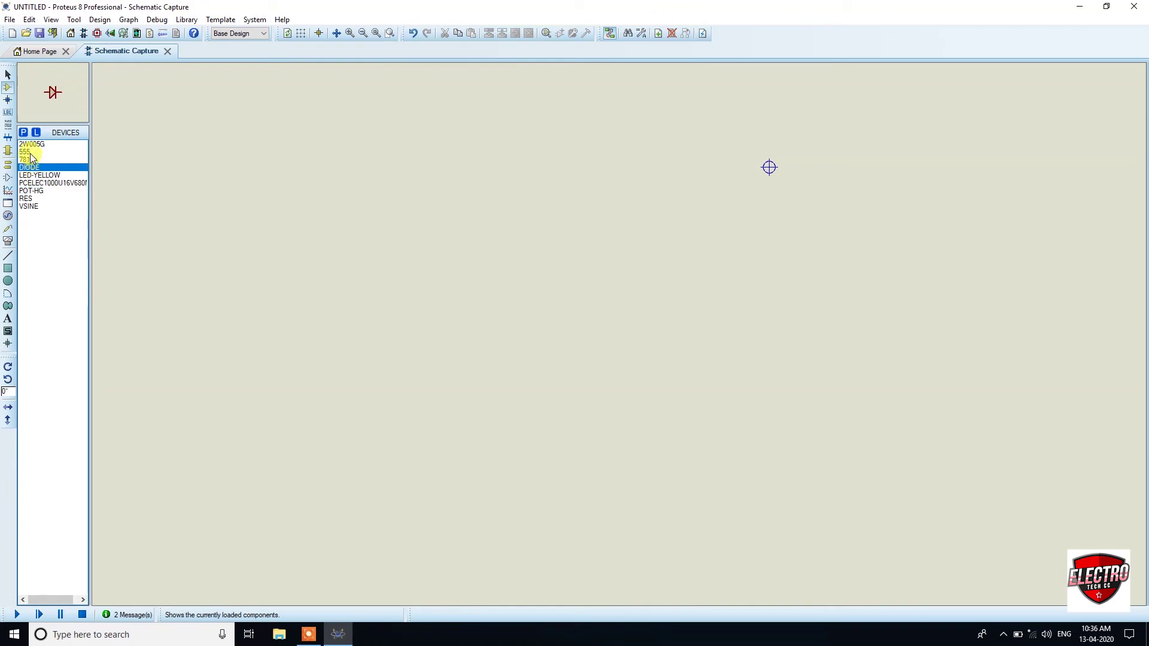
{"action": "left_click", "coordinate": [40, 154]}
{"action": "left_click", "coordinate": [585, 338]}
{"action": "left_click", "coordinate": [551, 350]}
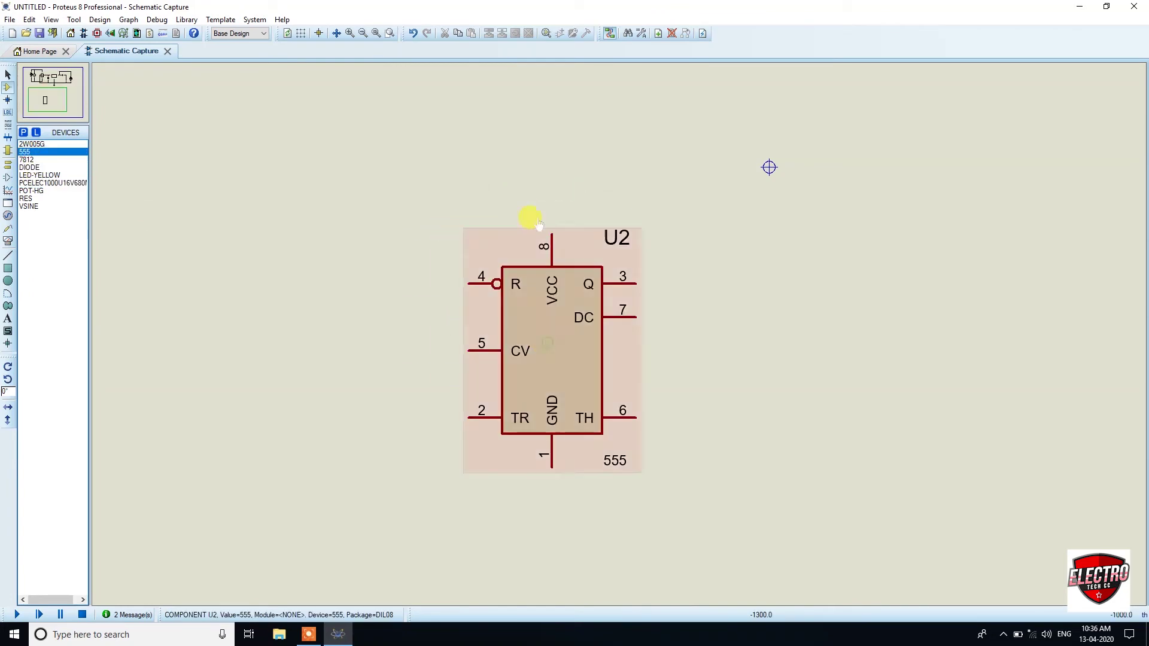